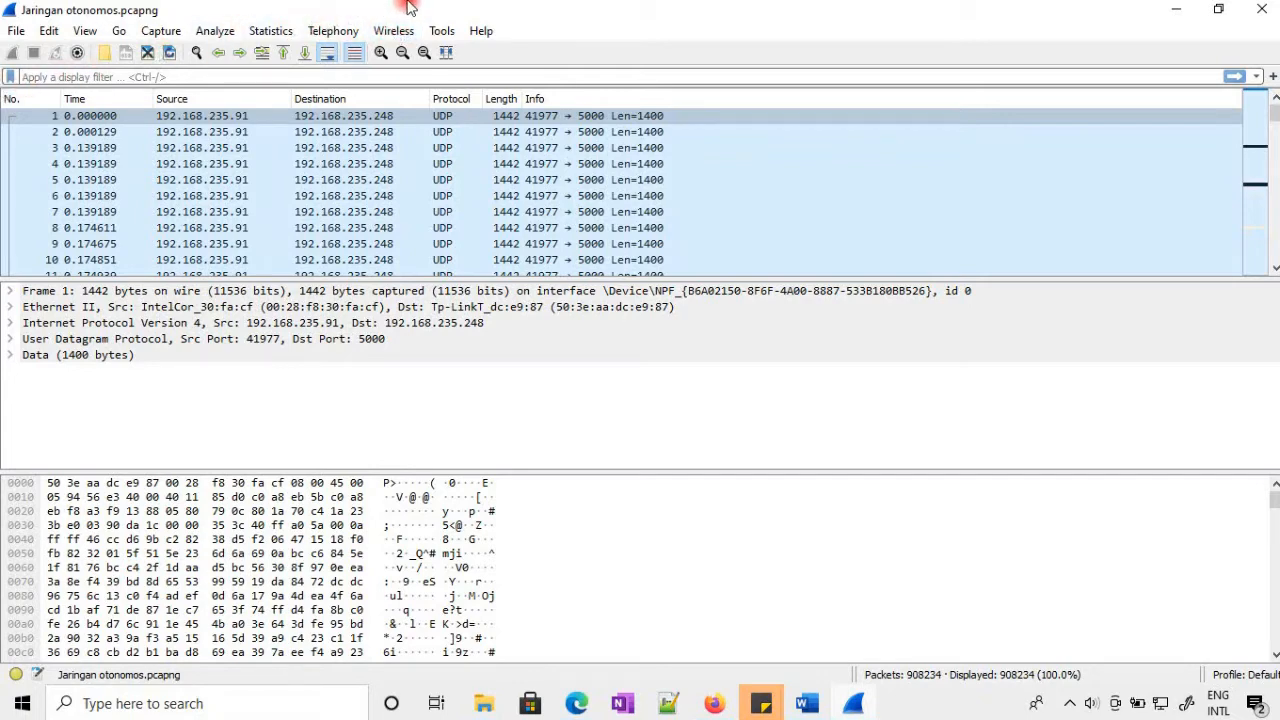
left_click(282, 33)
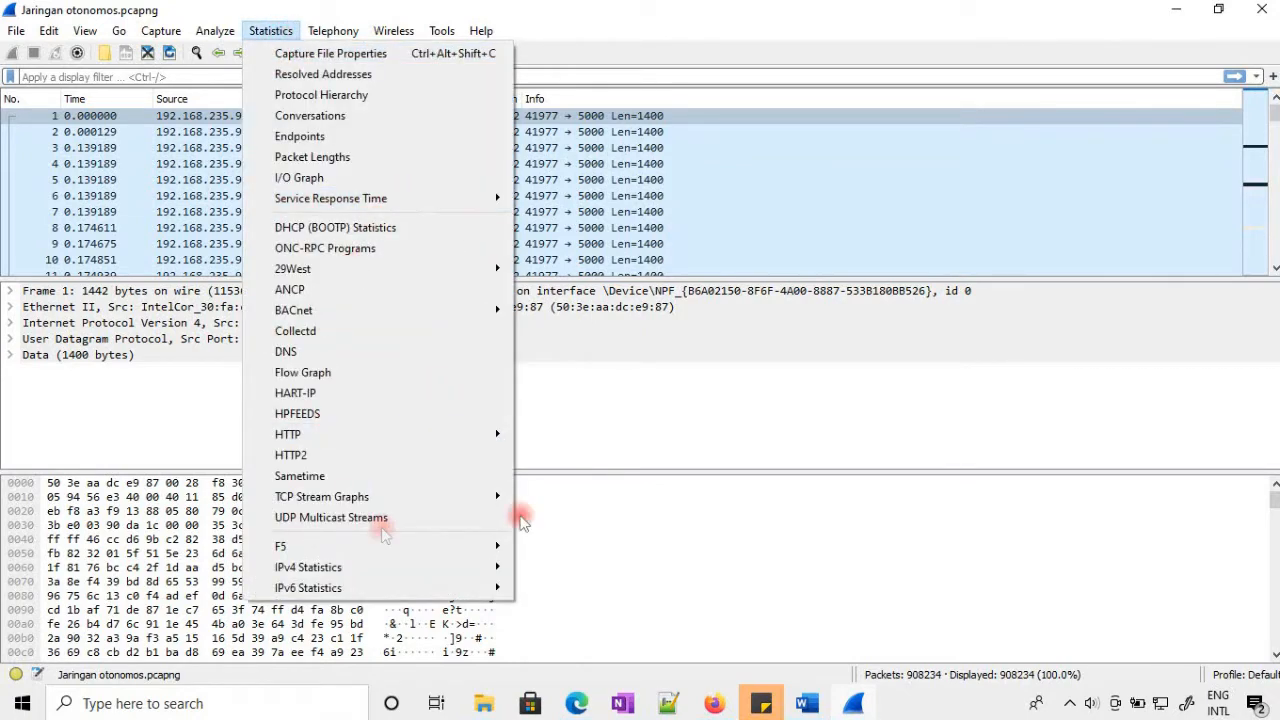
mouse_move(481, 30)
mouse_move(286, 32)
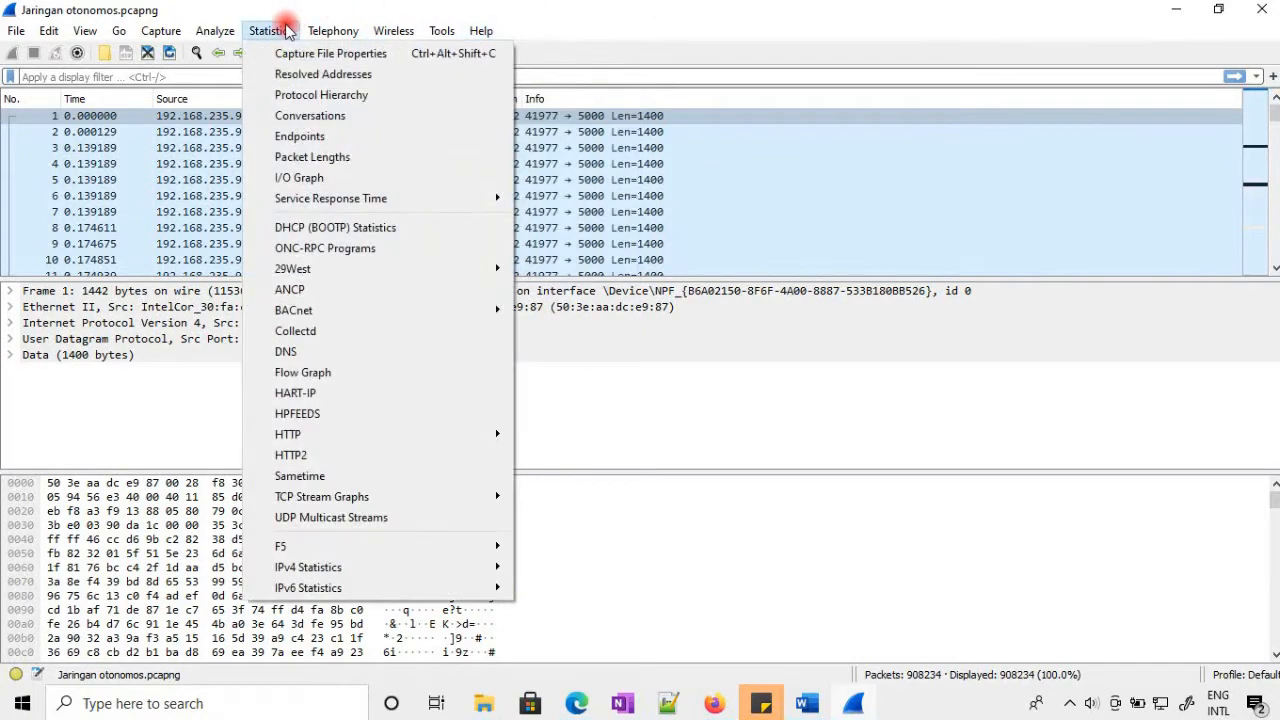
left_click(286, 32)
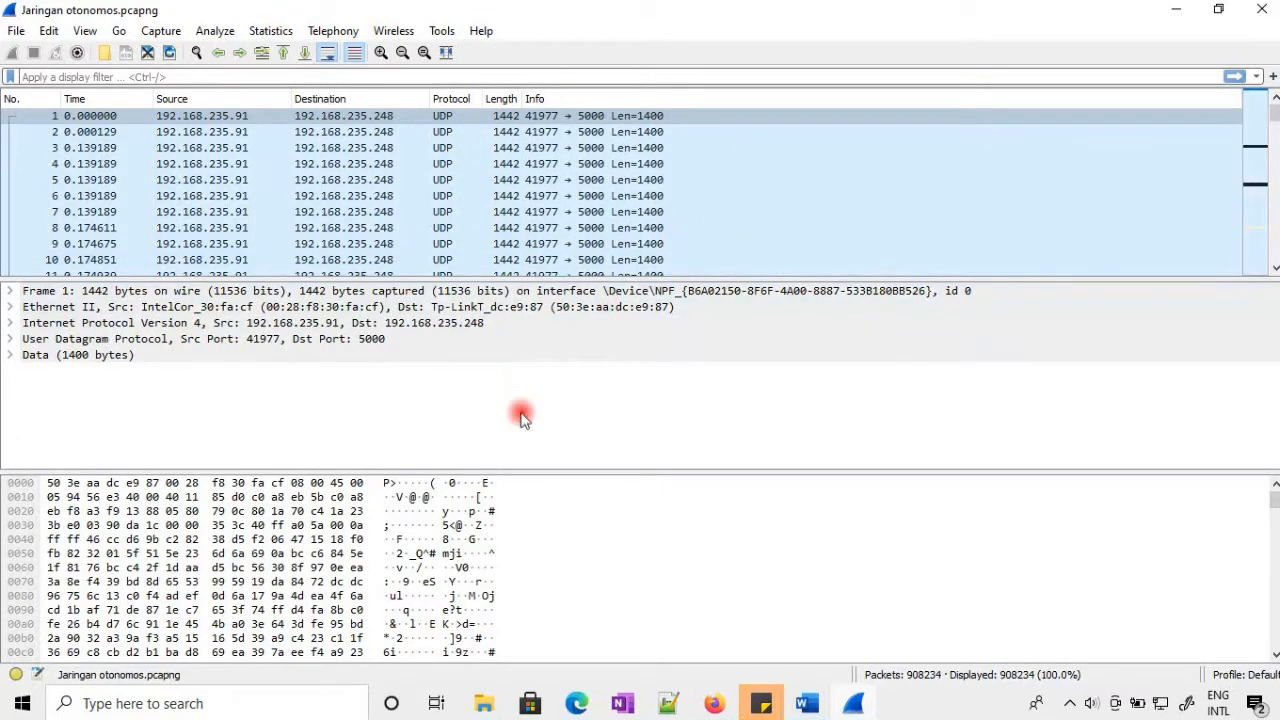
Look up the Jaringan otonomos capture file in File Explorer's 20 April 2021 folder and return to its packet list in Wireshark.
left_click(484, 704)
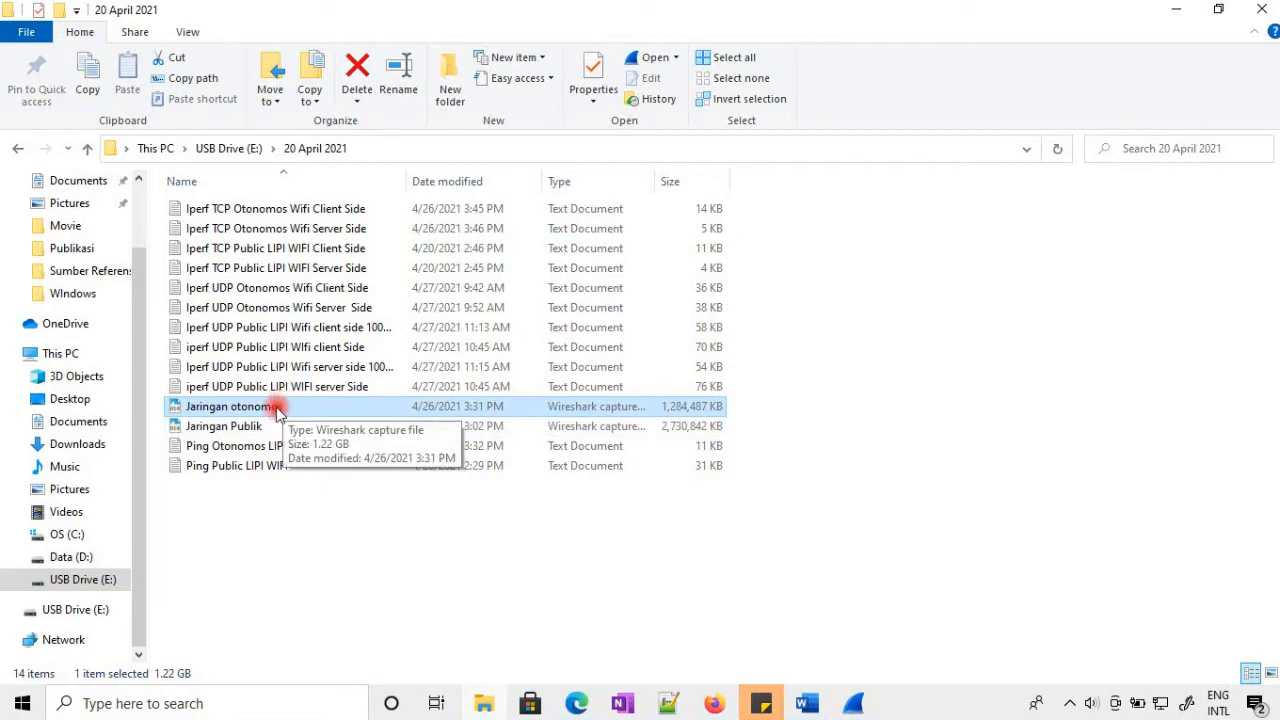
left_click(855, 703)
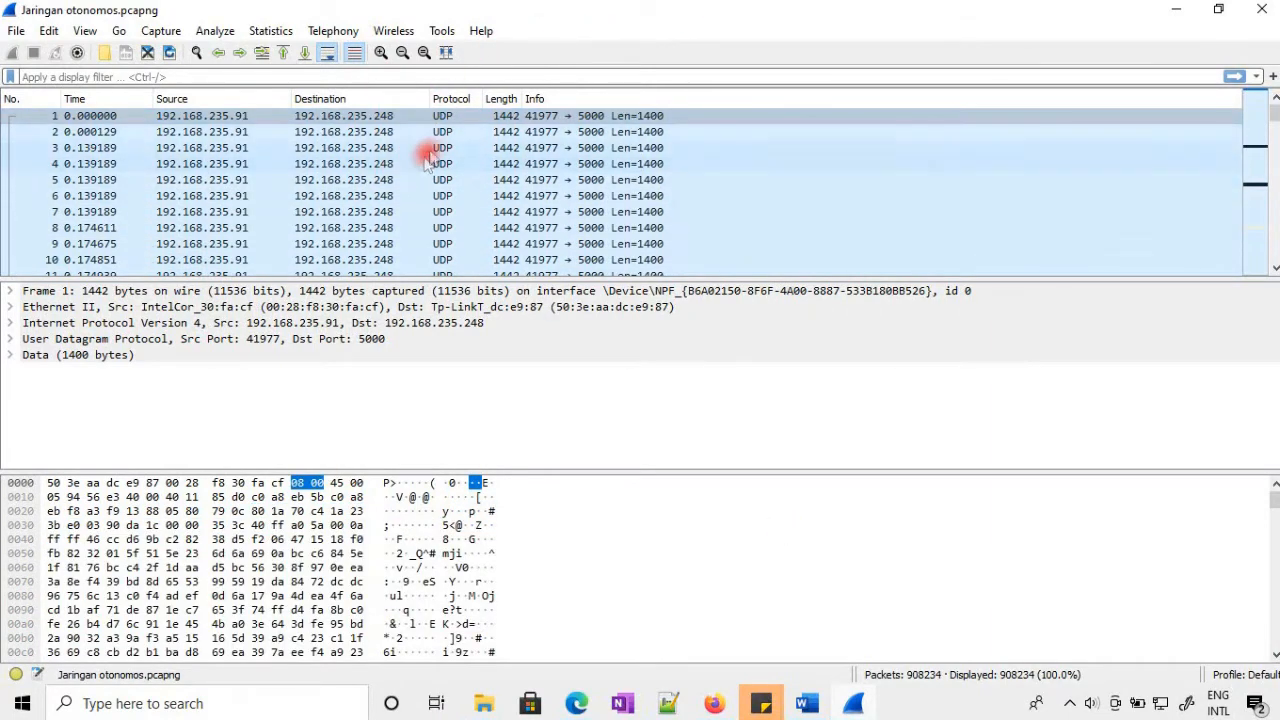
scroll(435, 150, "down", 2)
scroll(440, 147, "up", 2)
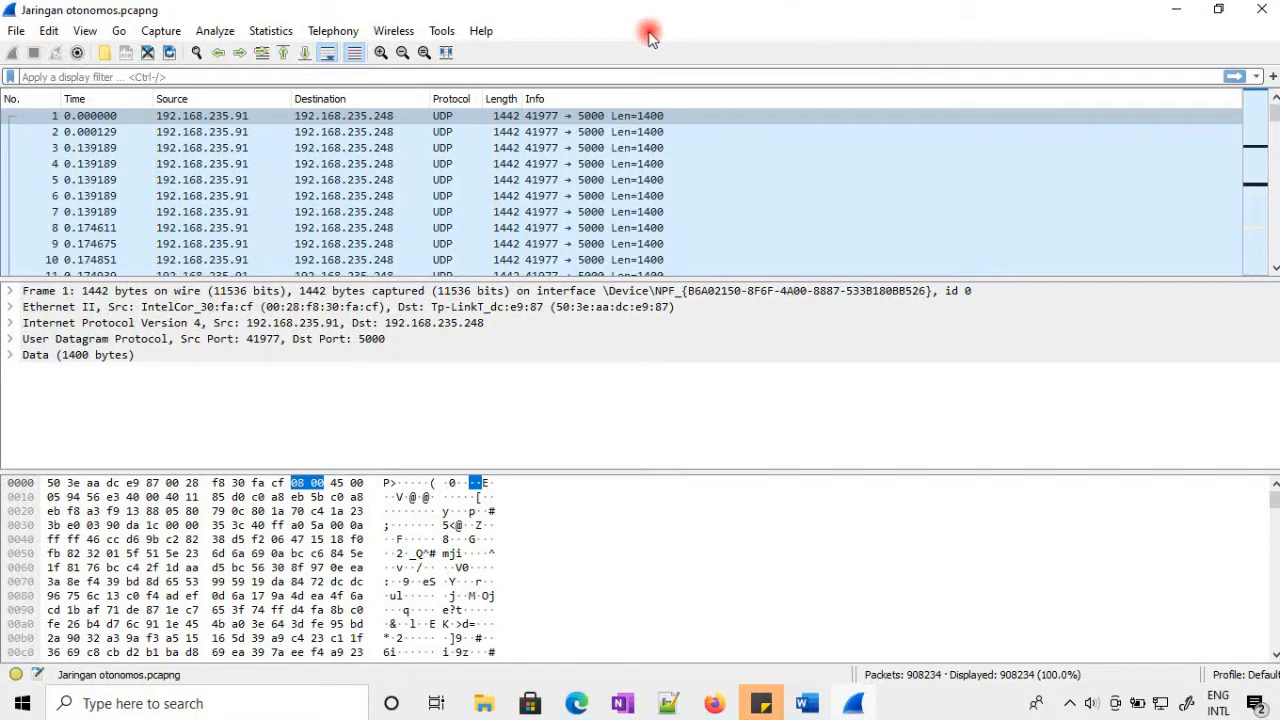
Apply the display filter udp.port == 5000 to the capture and look through the filtered packets.
left_click(495, 72)
type("ud")
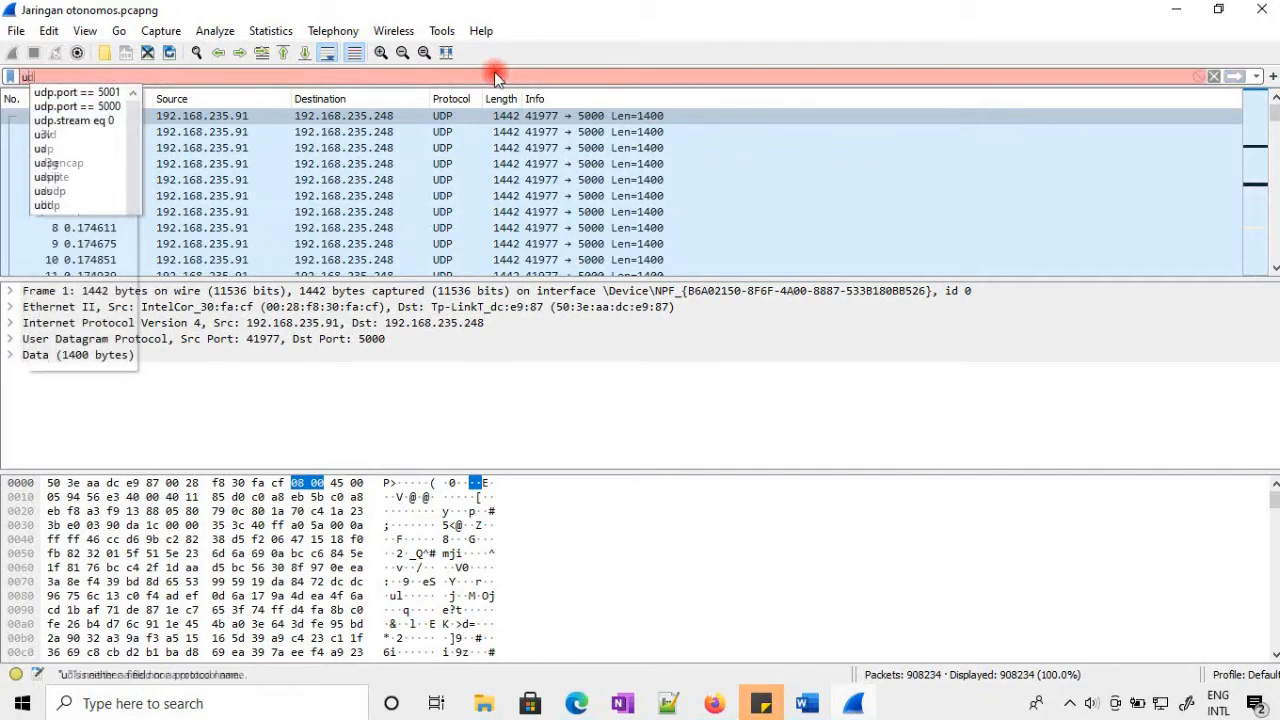
type("p.")
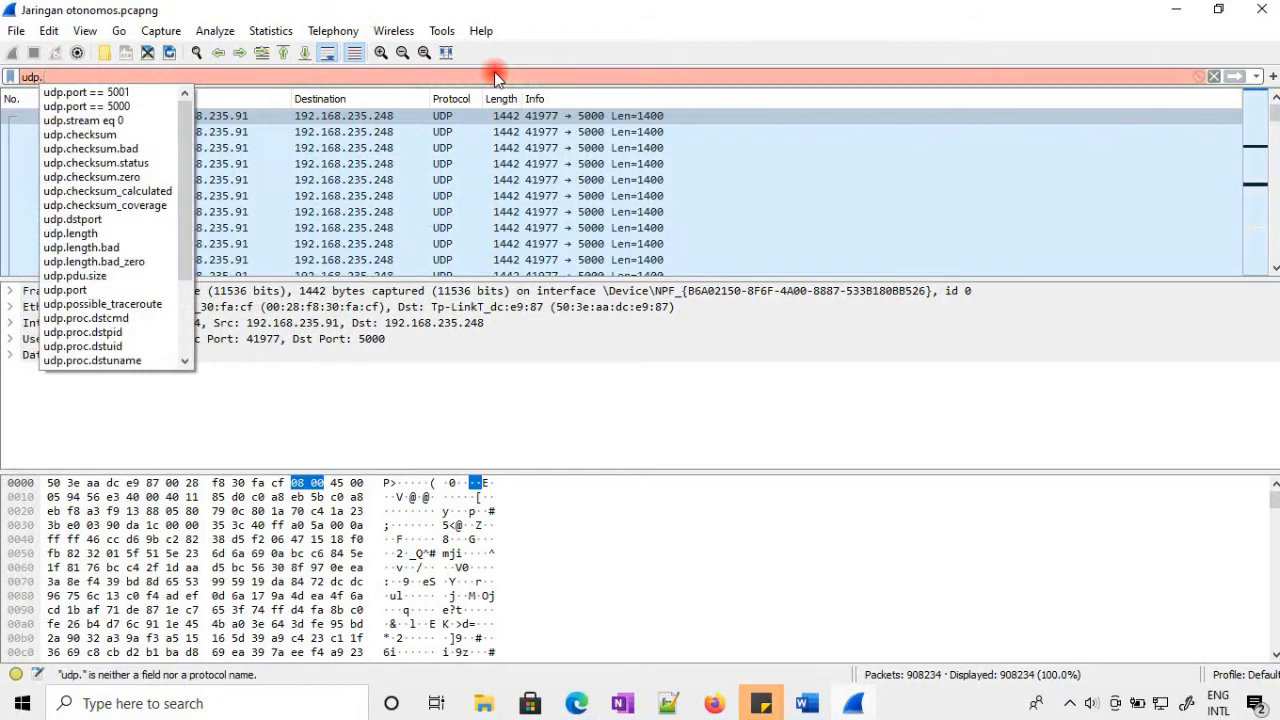
type("port")
key("Down")
key("Down")
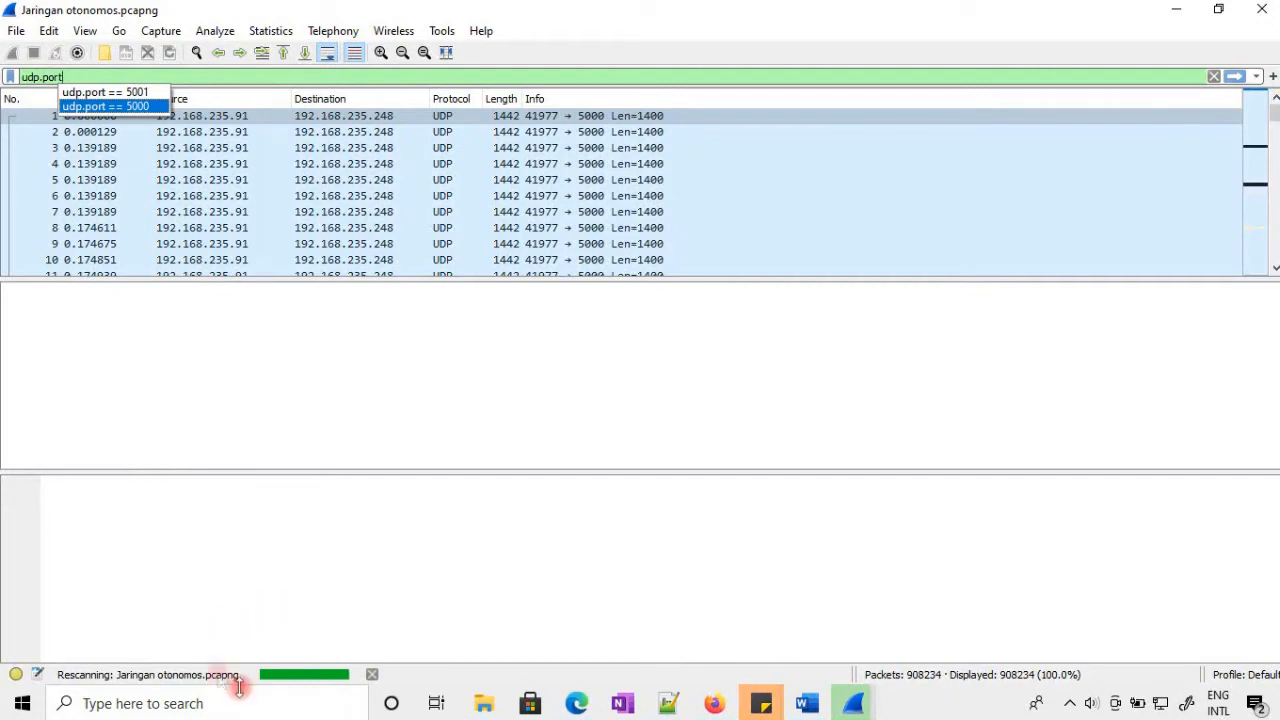
key("Return")
scroll(655, 205, "down", 9)
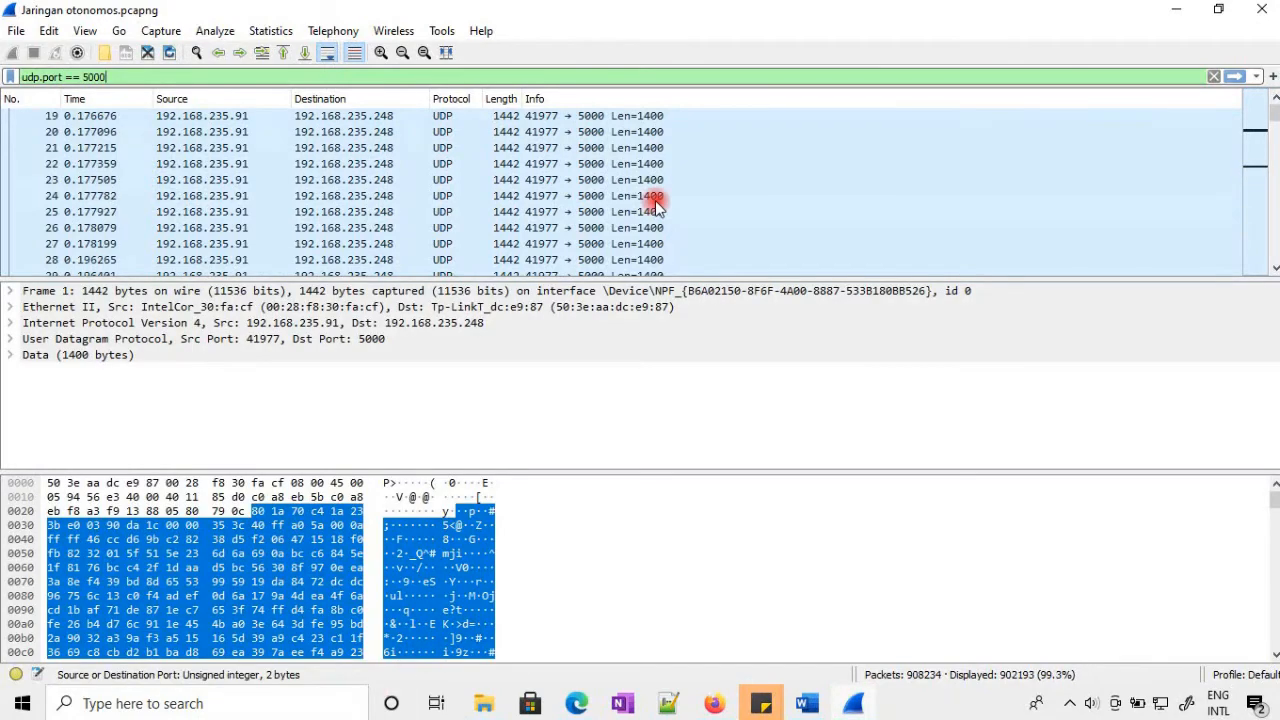
scroll(655, 205, "down", 6)
scroll(655, 205, "up", 15)
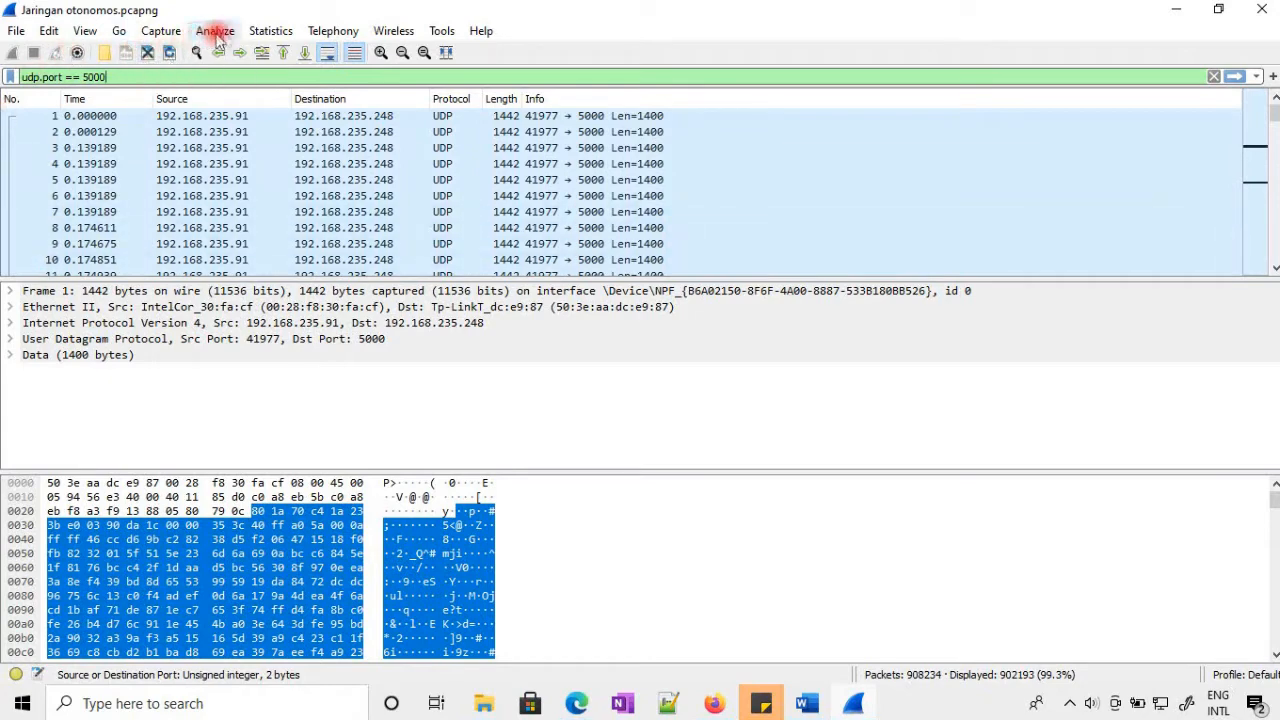
Open the capture's Resolved Addresses and look through the host addresses and names.
left_click(262, 31)
mouse_move(240, 37)
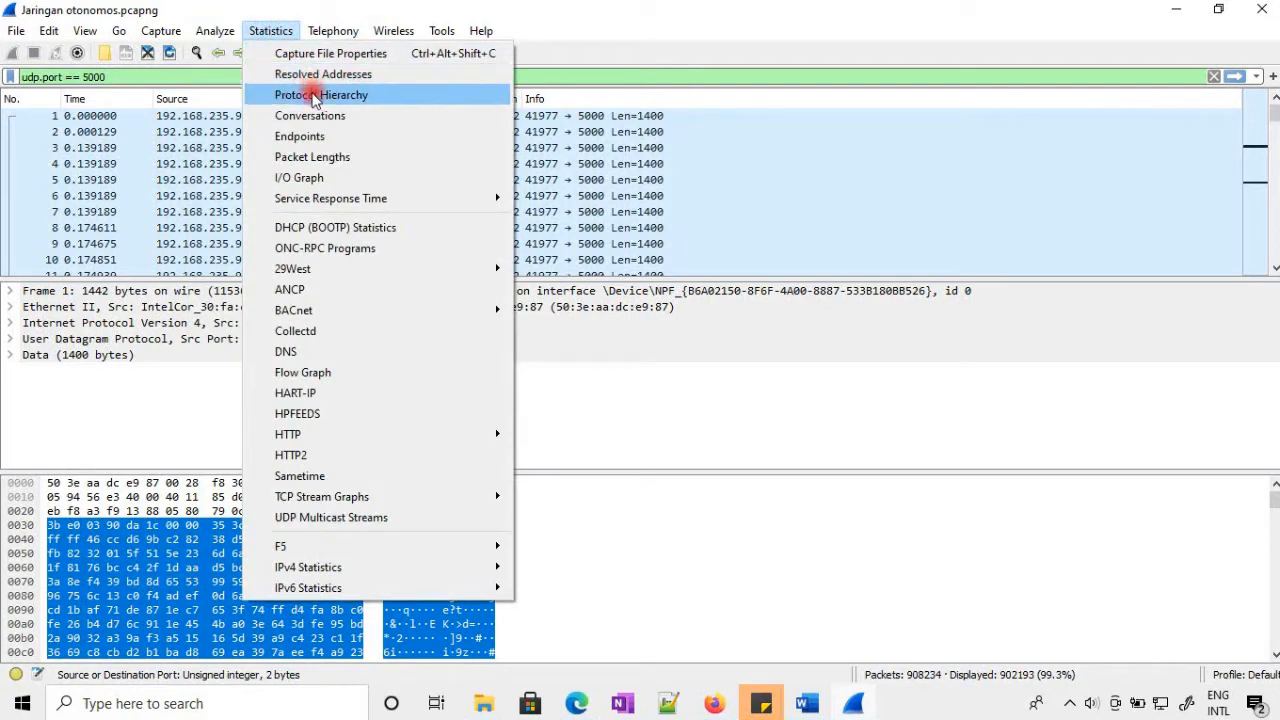
left_click(318, 77)
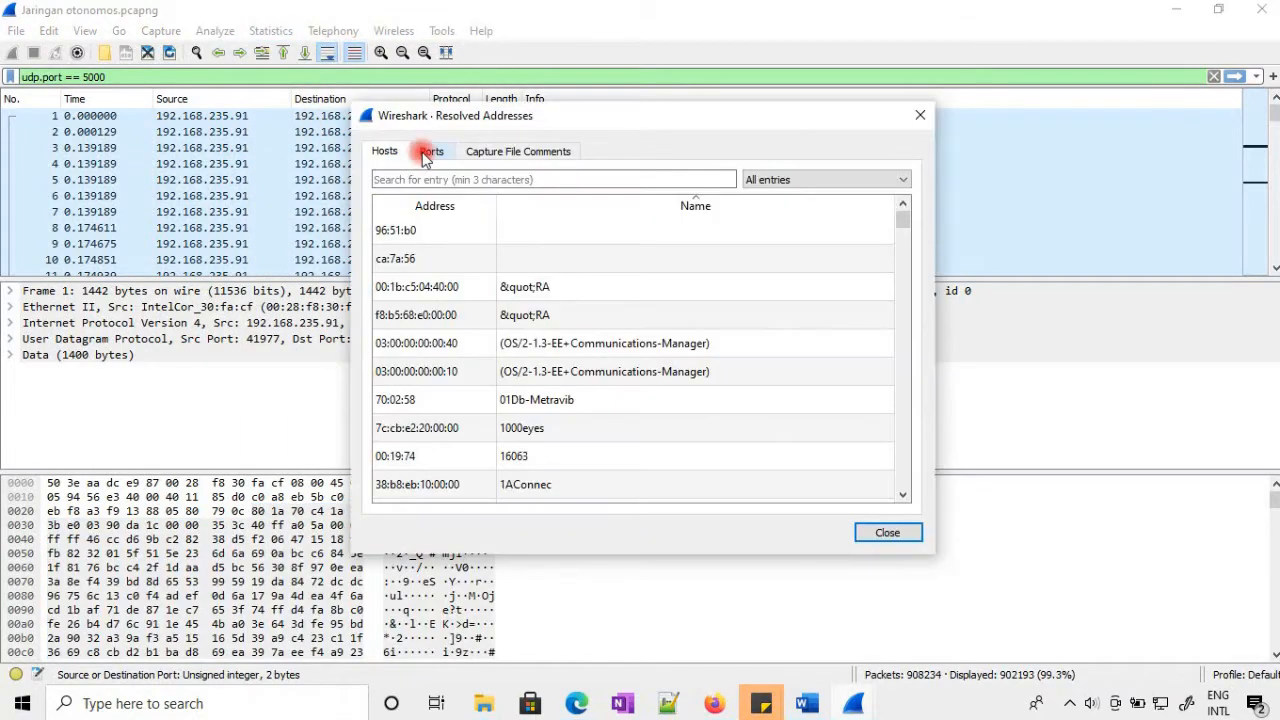
left_click(428, 152)
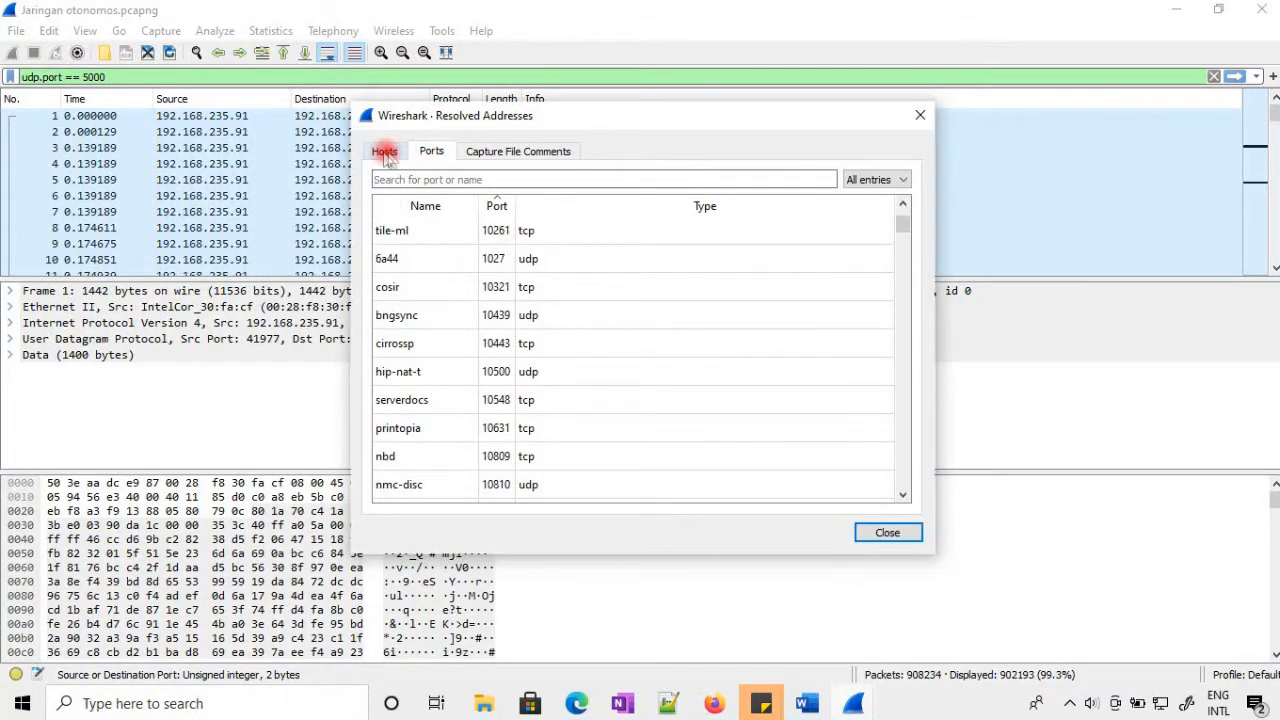
left_click(385, 153)
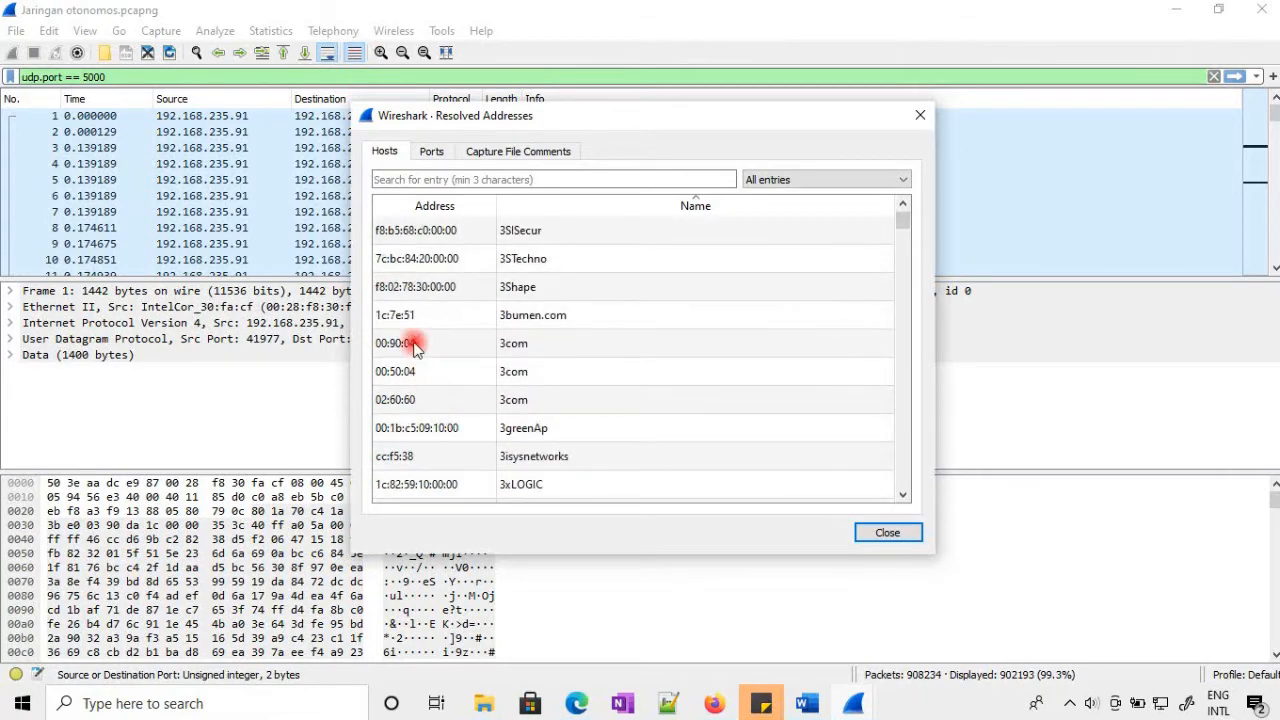
scroll(555, 315, "down", 3)
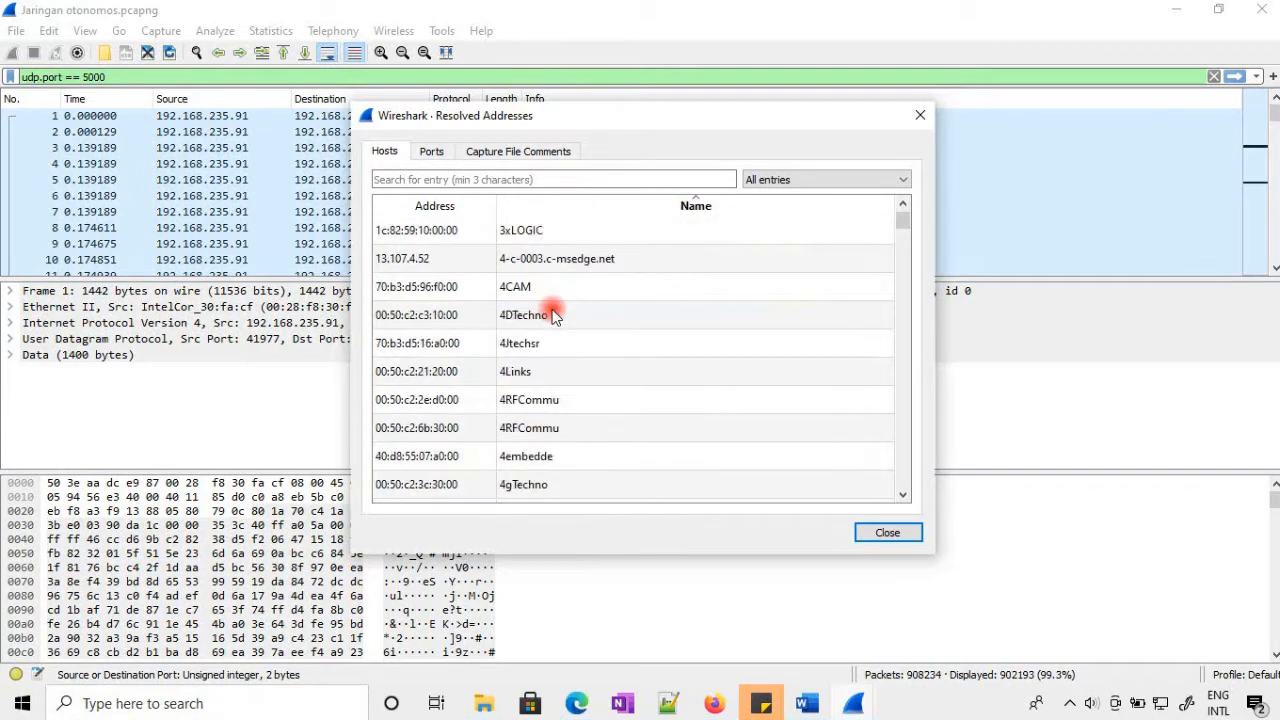
scroll(555, 315, "down", 15)
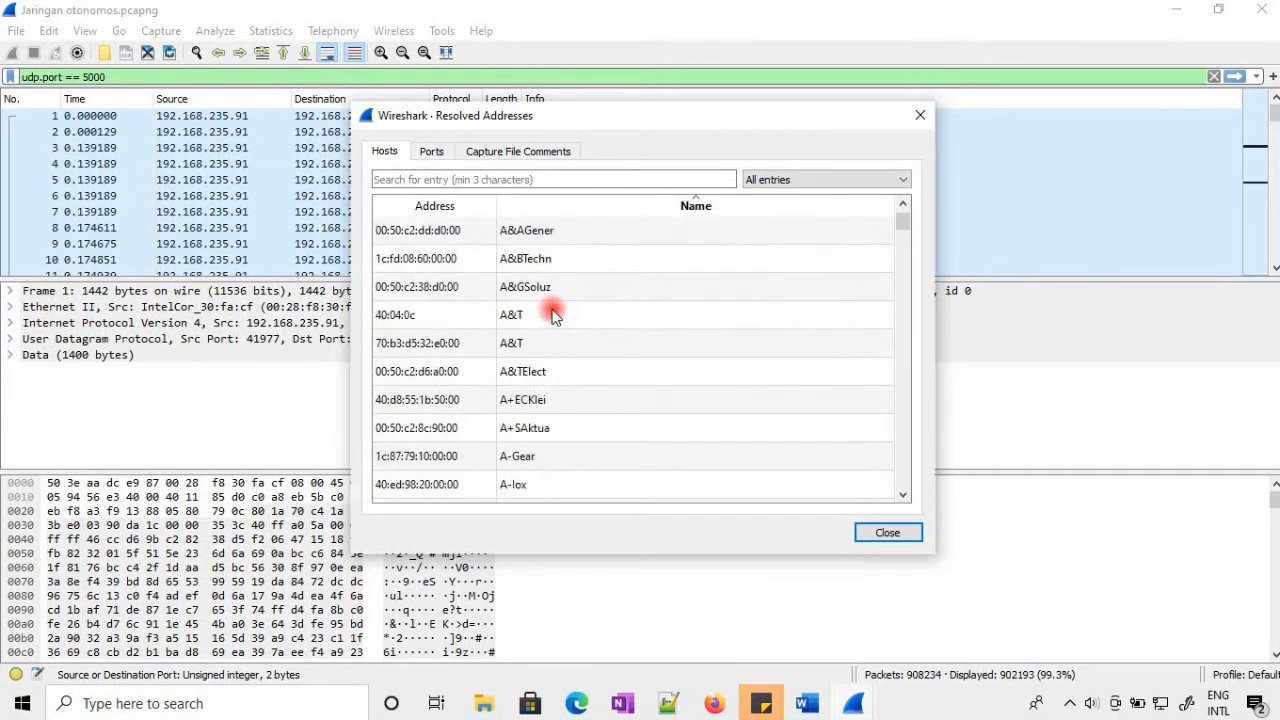
scroll(555, 315, "down", 12)
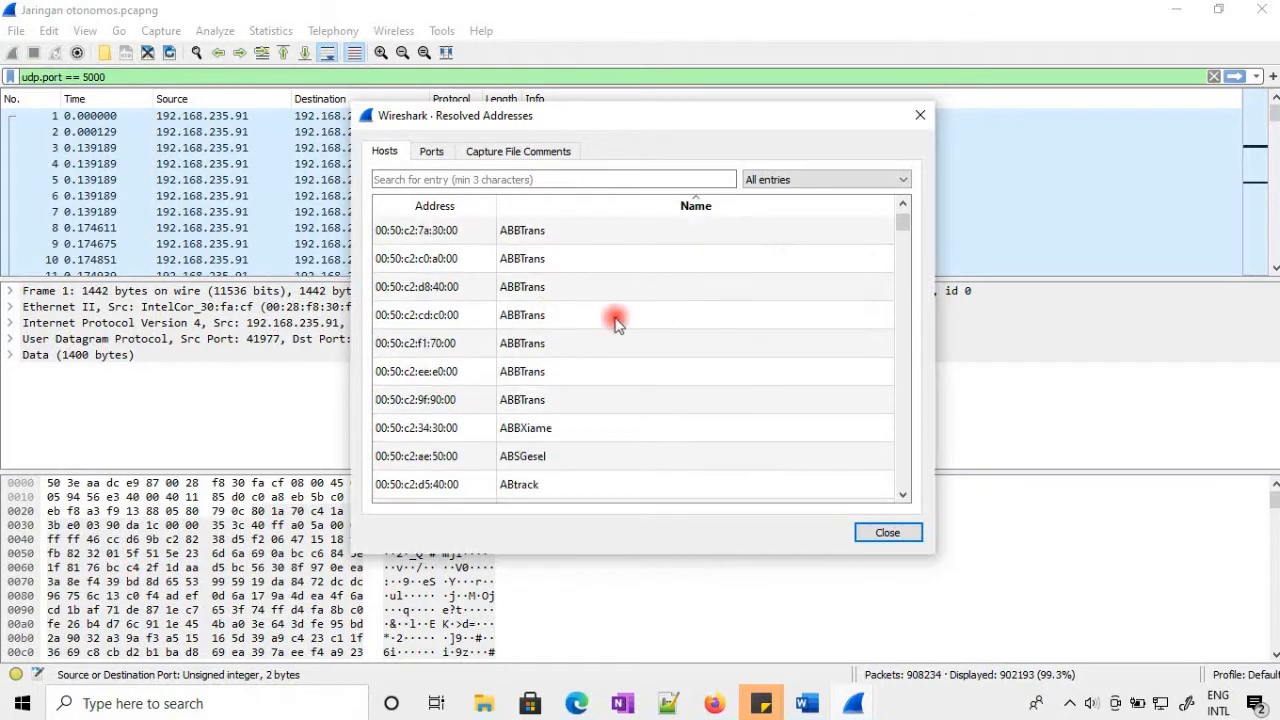
left_click(402, 343)
scroll(404, 345, "down", 6)
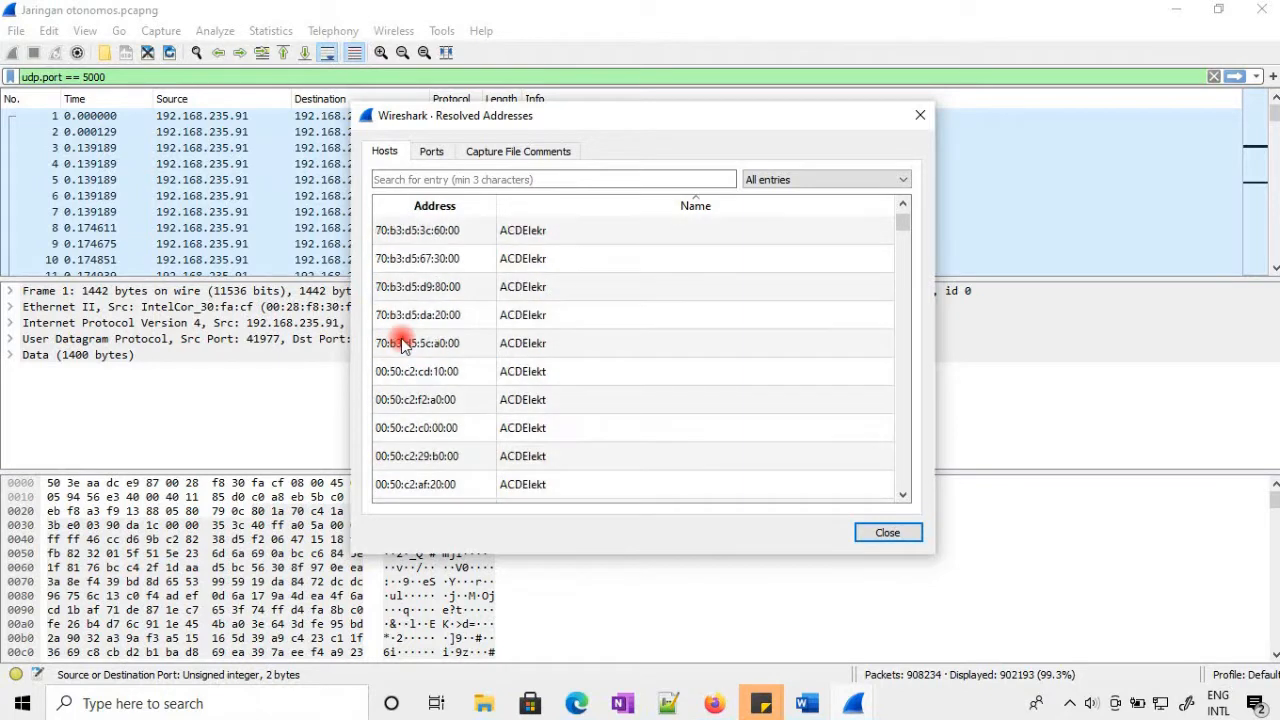
scroll(410, 360, "down", 5)
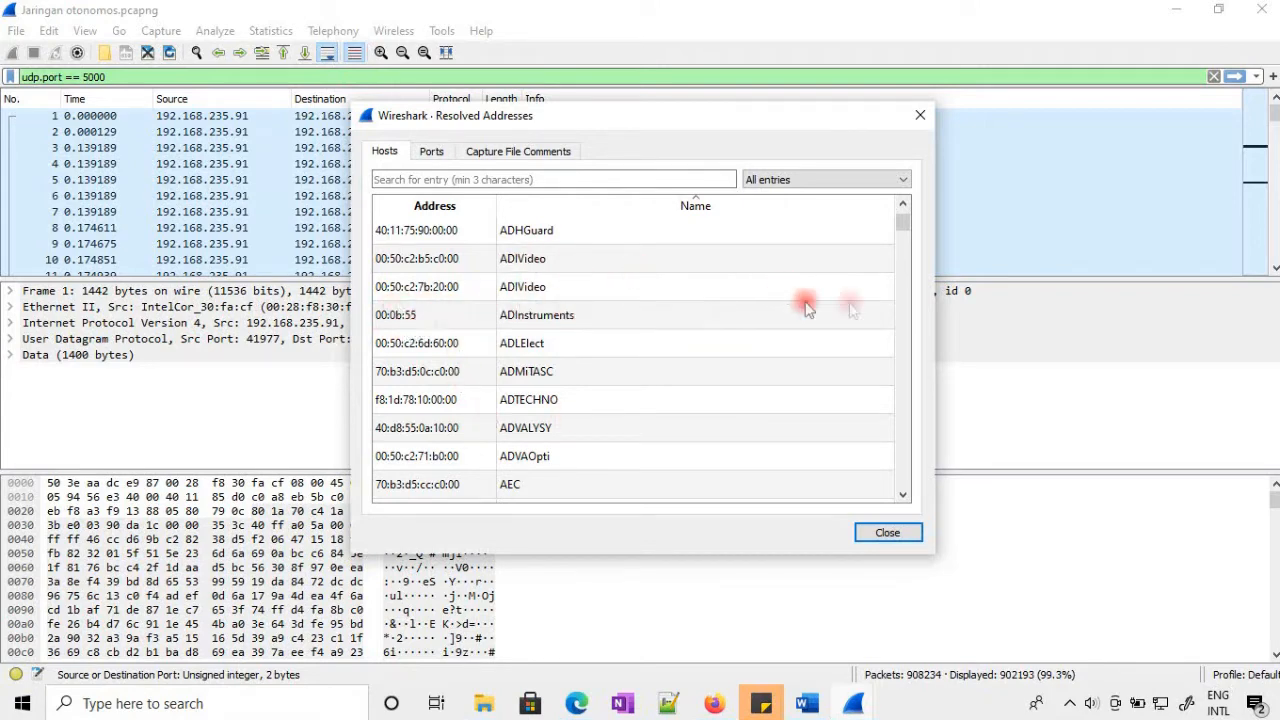
left_click_drag(918, 228, 908, 177)
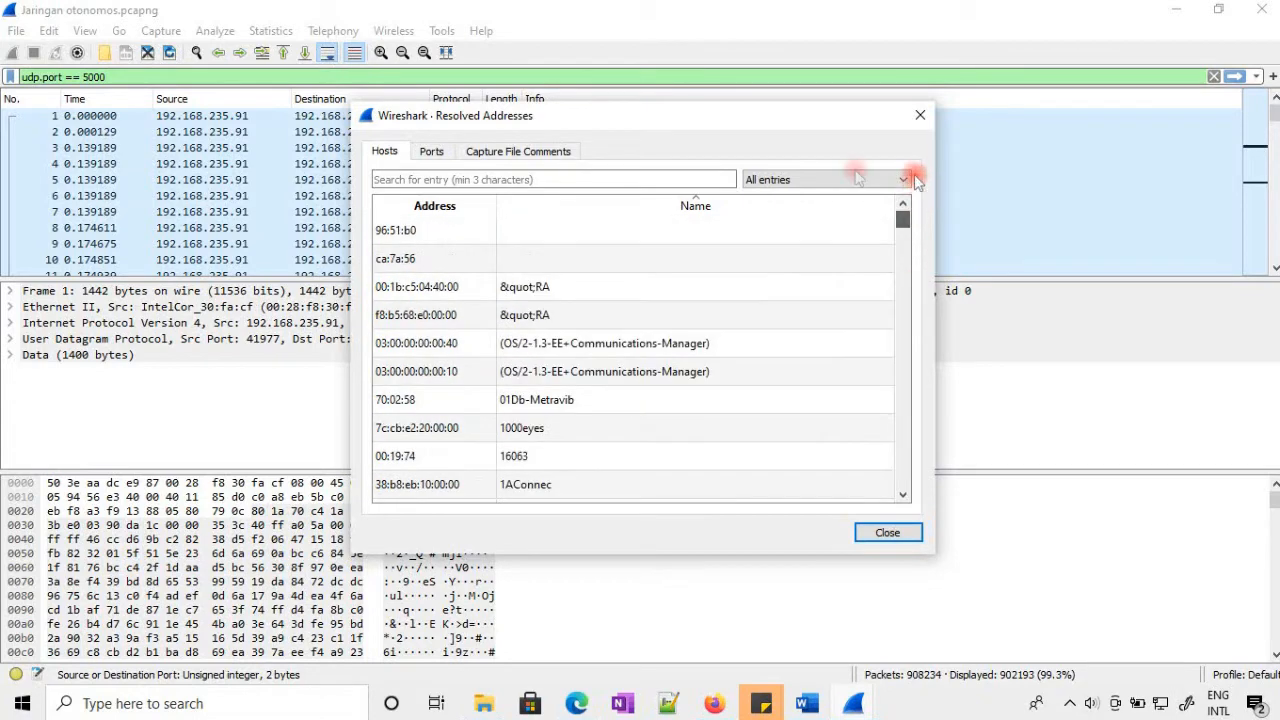
Look through the port names, numbers and types in Resolved Addresses and close the window.
left_click(428, 151)
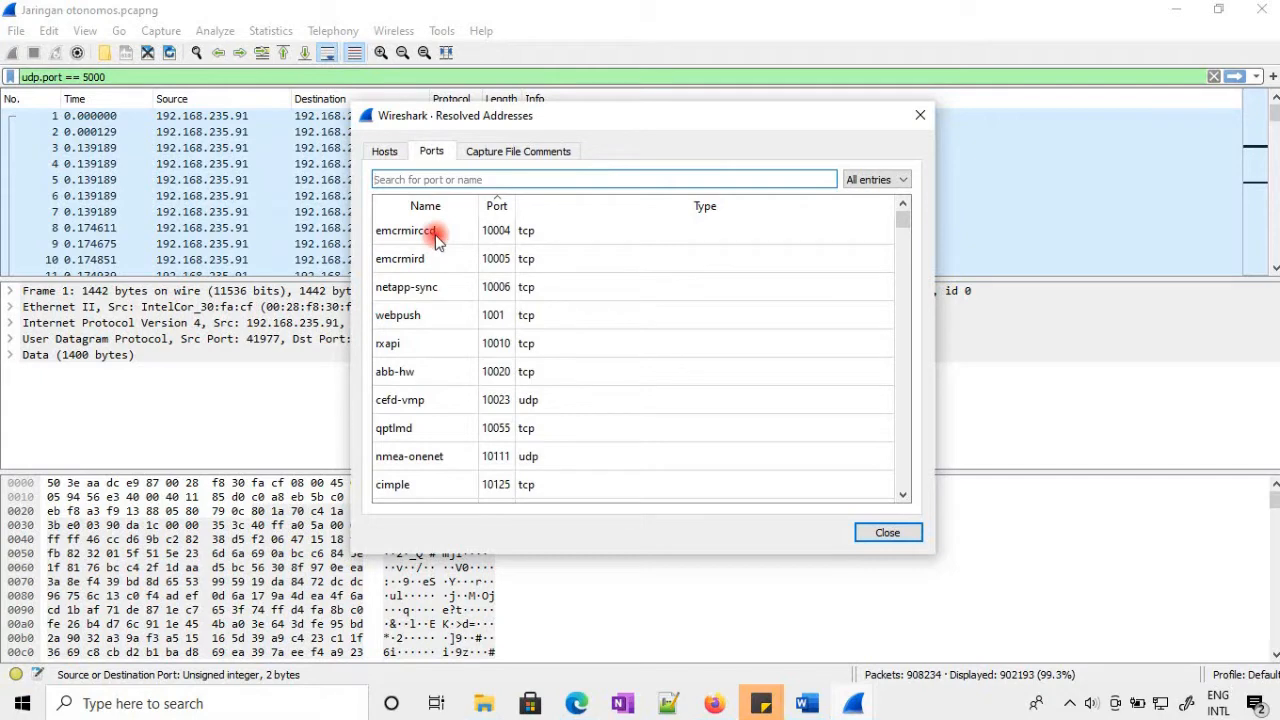
scroll(466, 337, "down", 10)
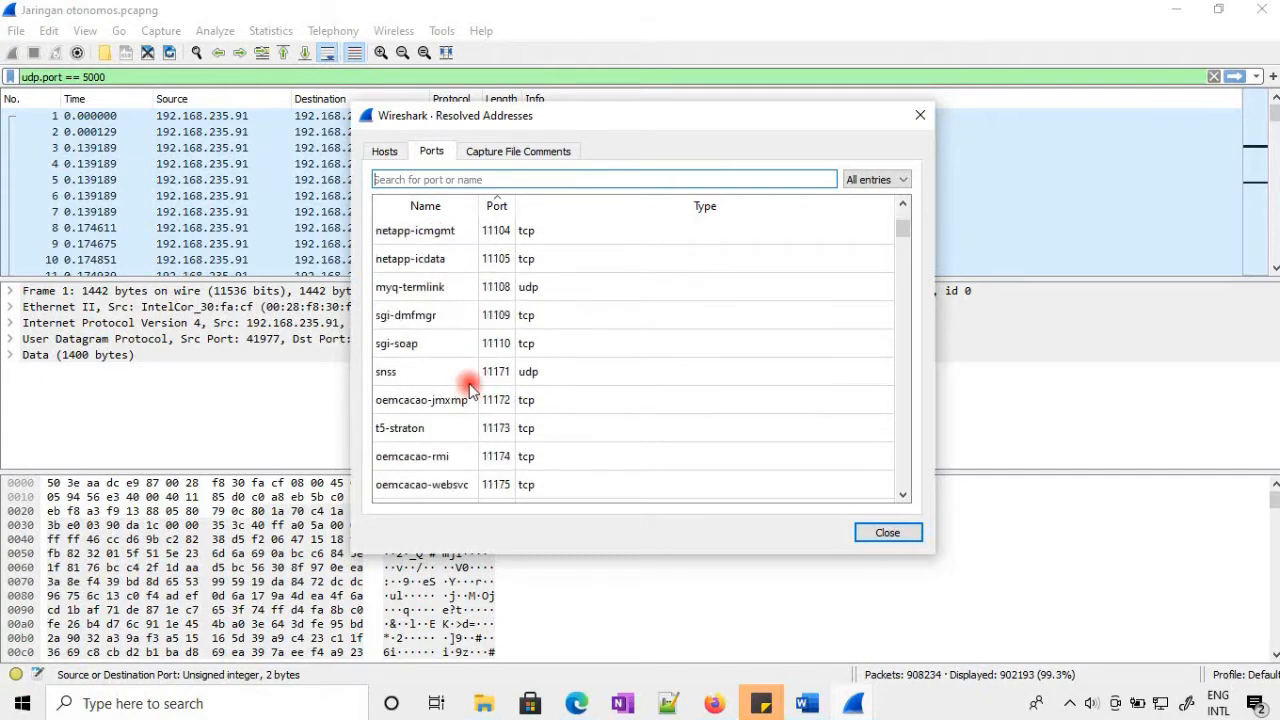
left_click(919, 115)
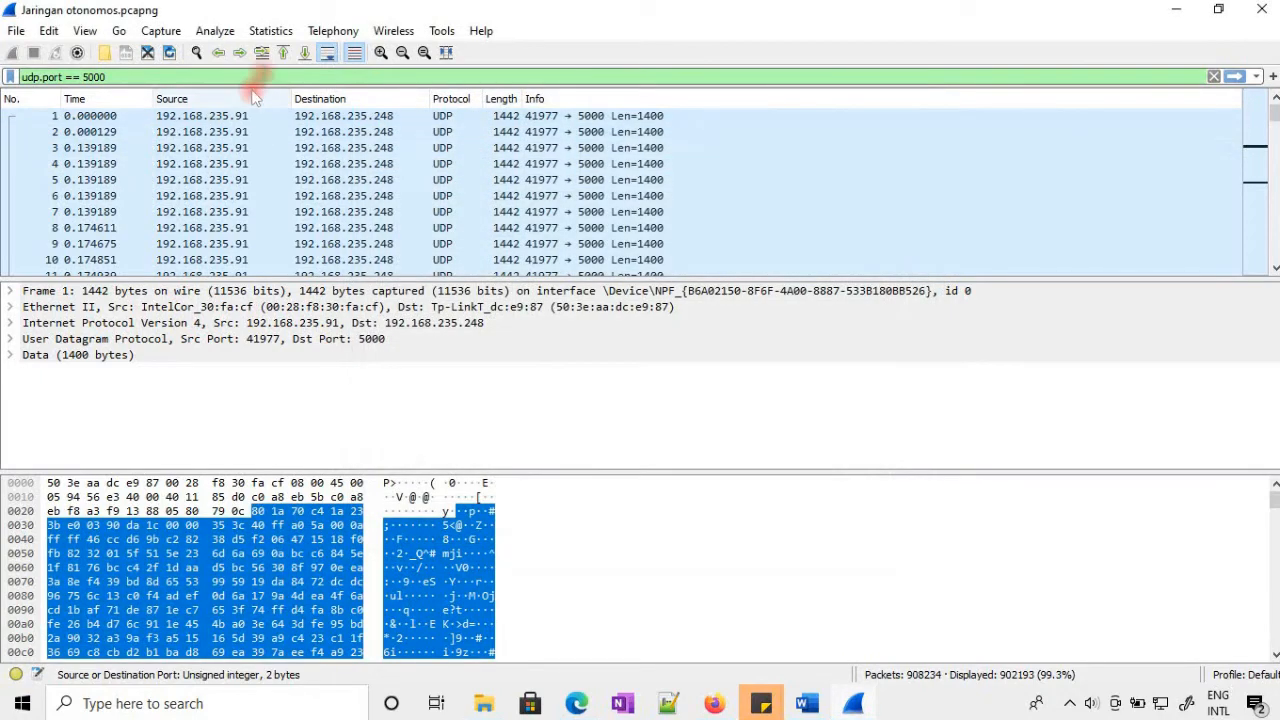
Open the Protocol Hierarchy statistics and collapse the tree to the Frame level to examine its totals.
left_click(272, 31)
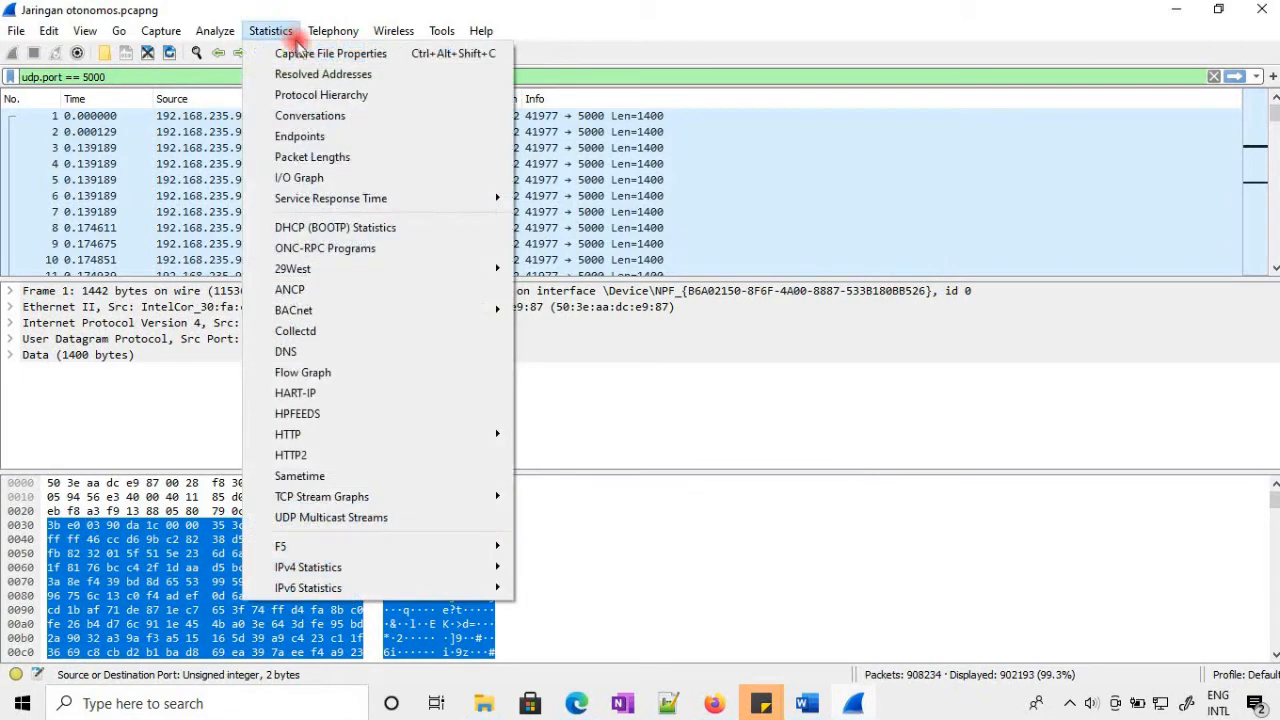
left_click(316, 94)
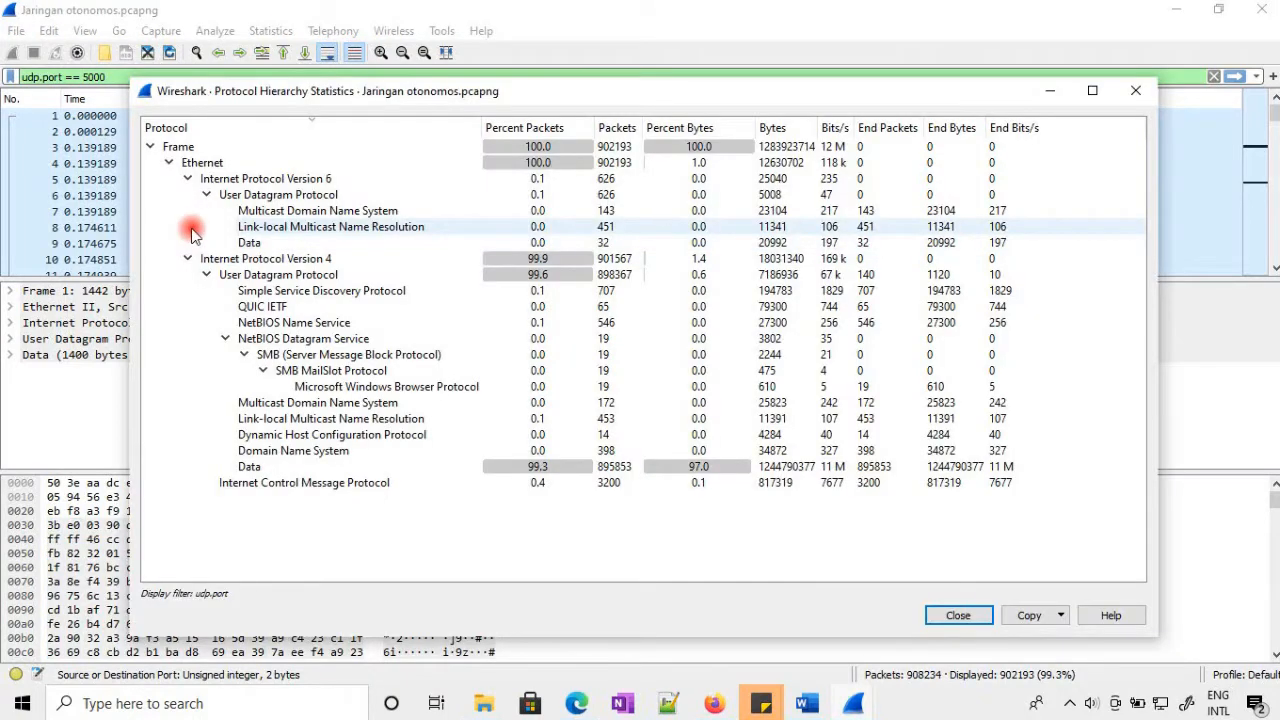
left_click(169, 164)
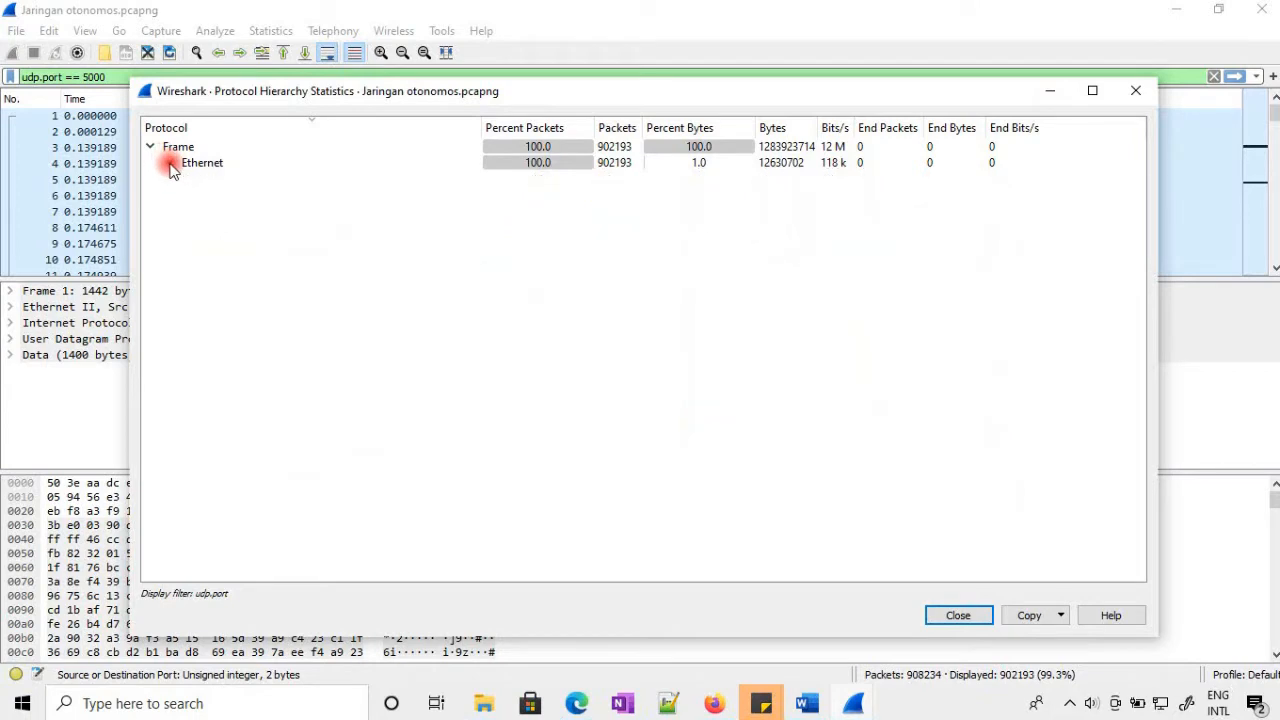
left_click(151, 146)
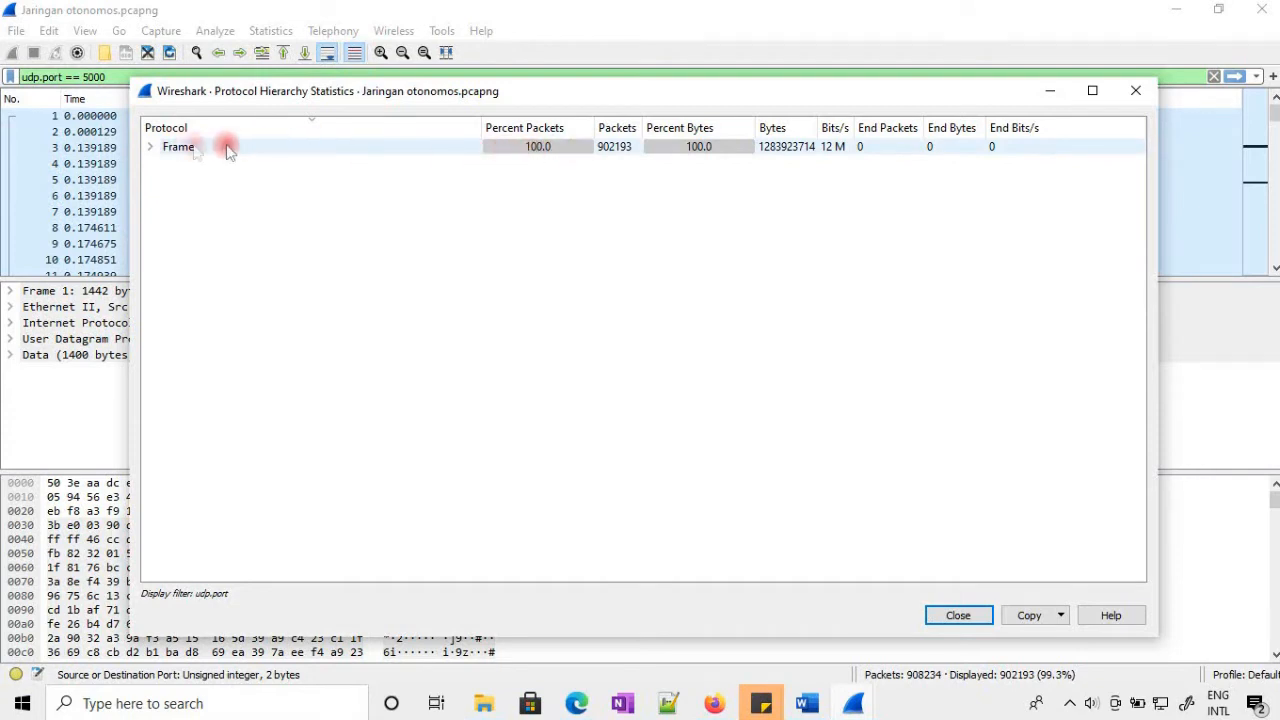
left_click(993, 149)
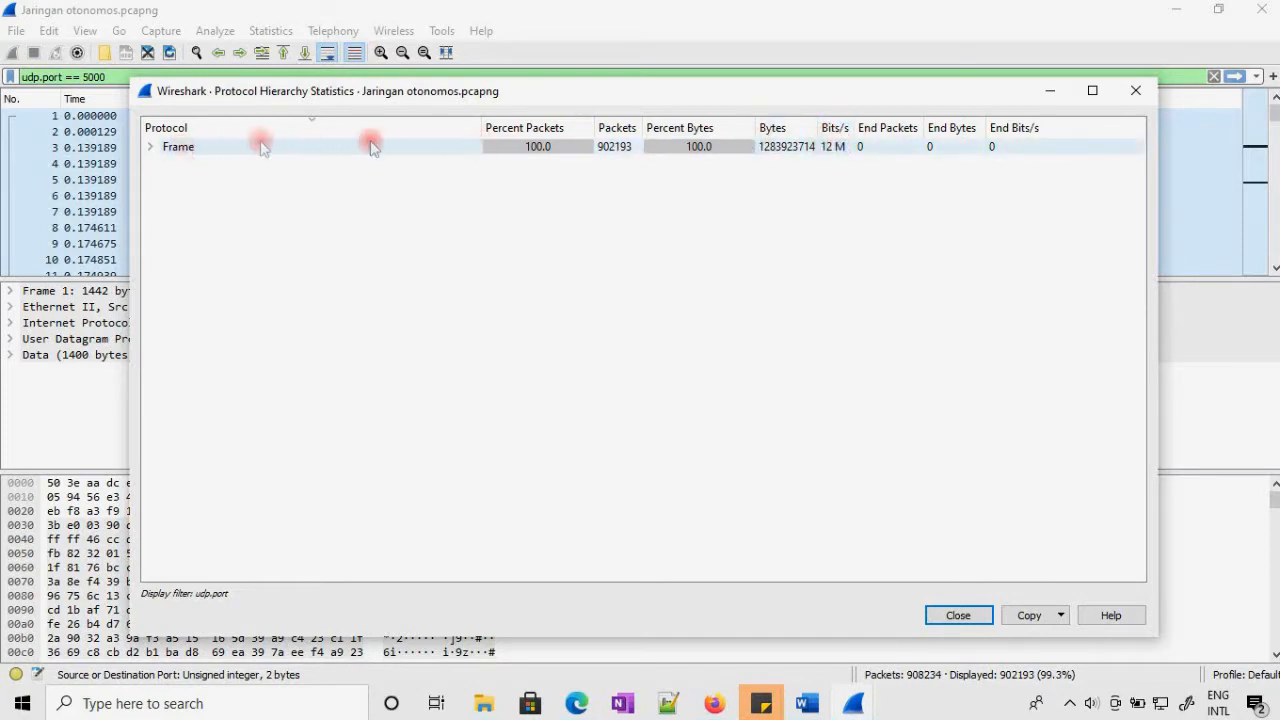
Expand the Frame and Ethernet levels of the protocol tree and examine the Ethernet and Internet Protocol Version 6 statistics.
left_click(153, 147)
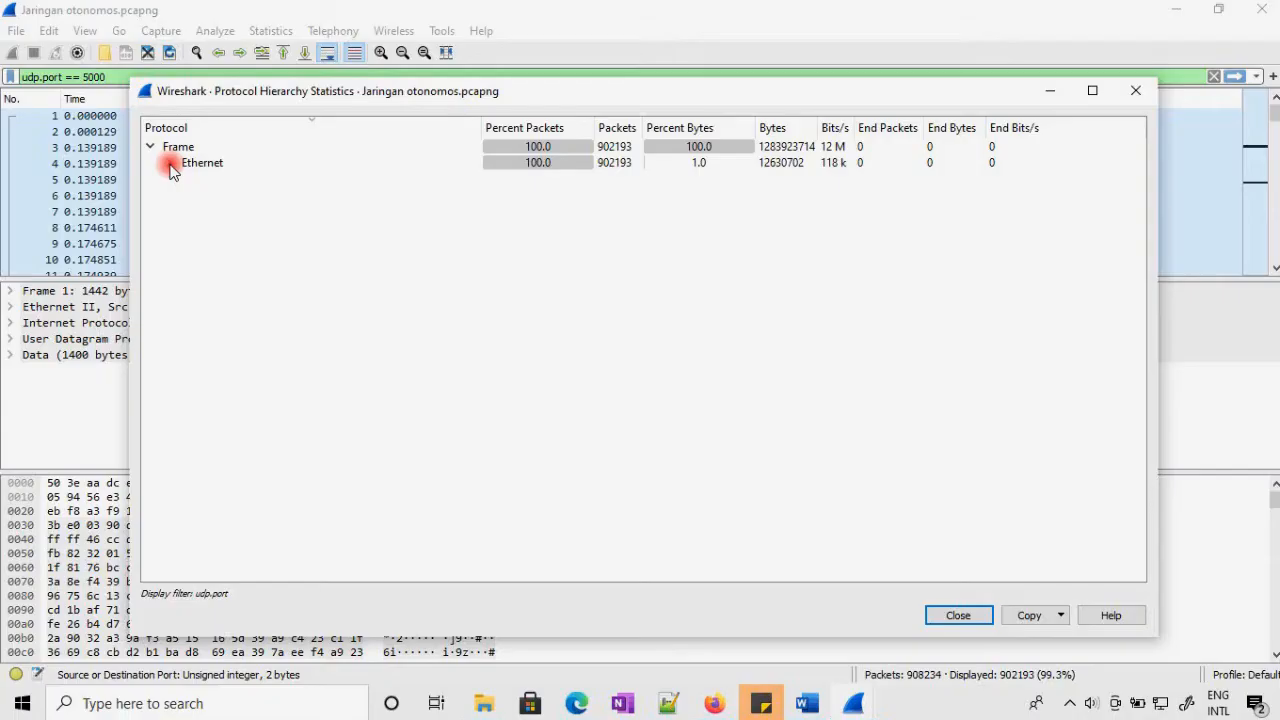
left_click(213, 164)
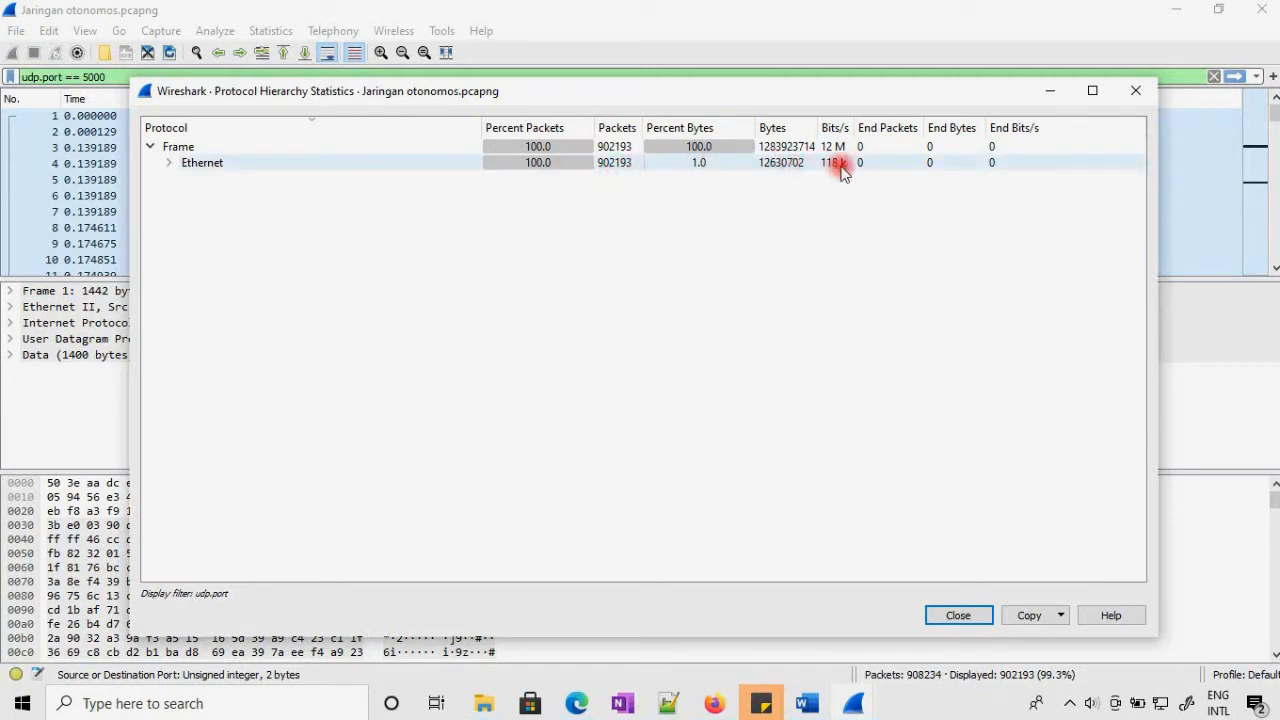
left_click(169, 166)
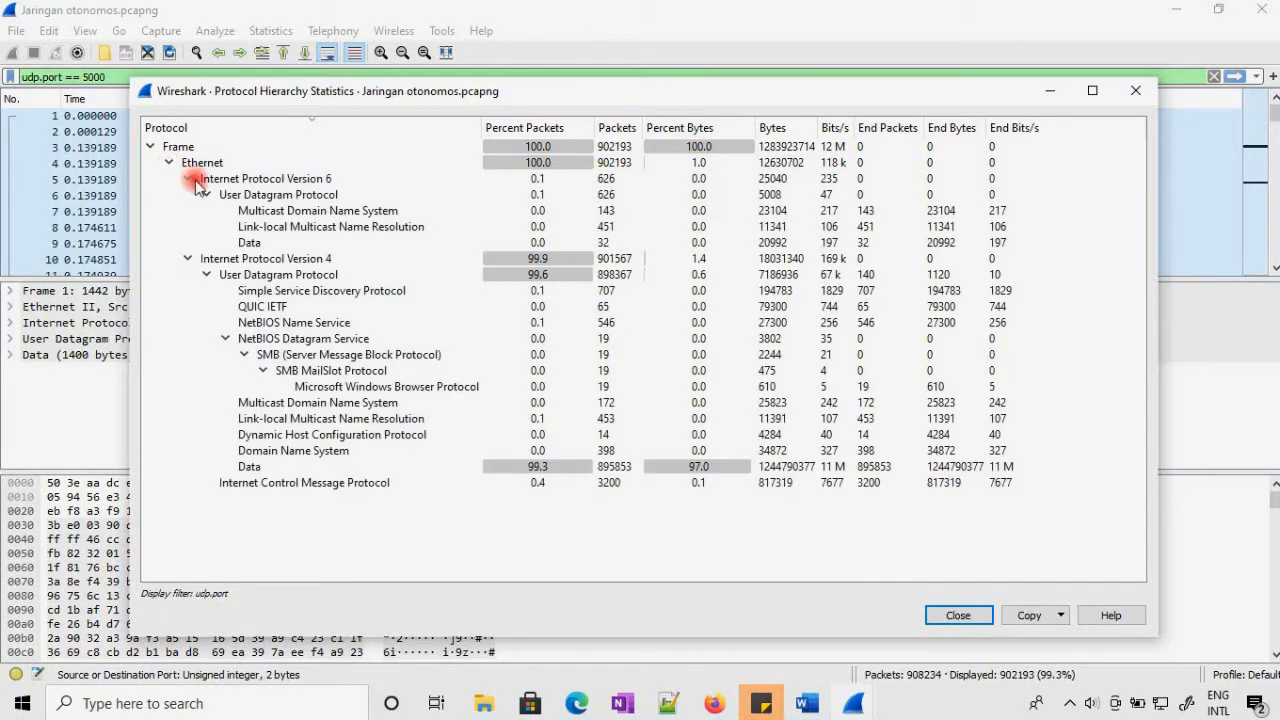
left_click(203, 182)
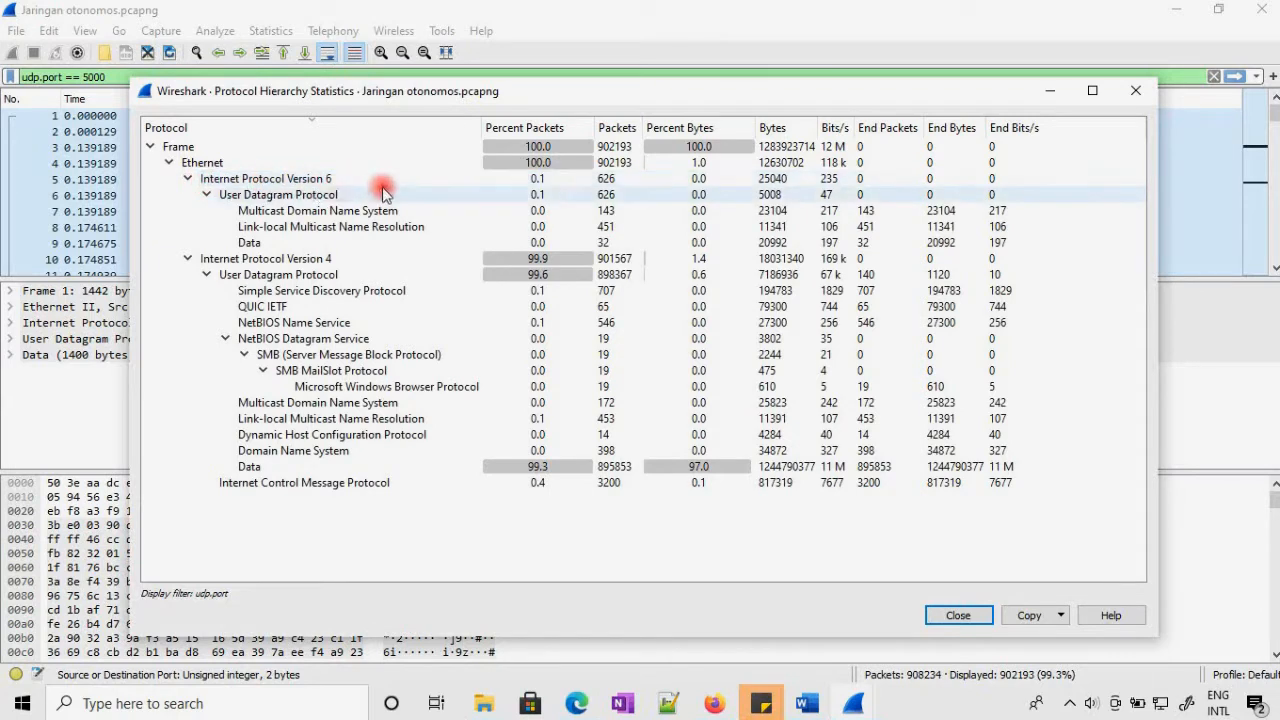
left_click(168, 147)
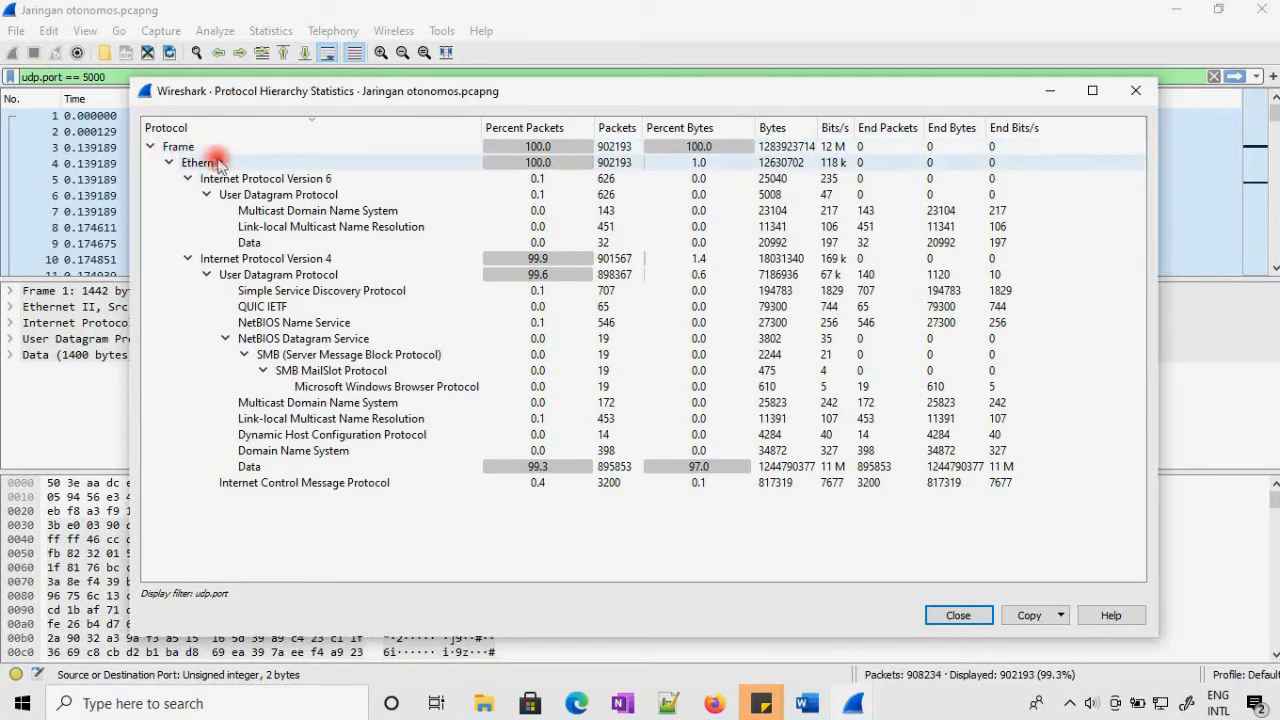
left_click(263, 179)
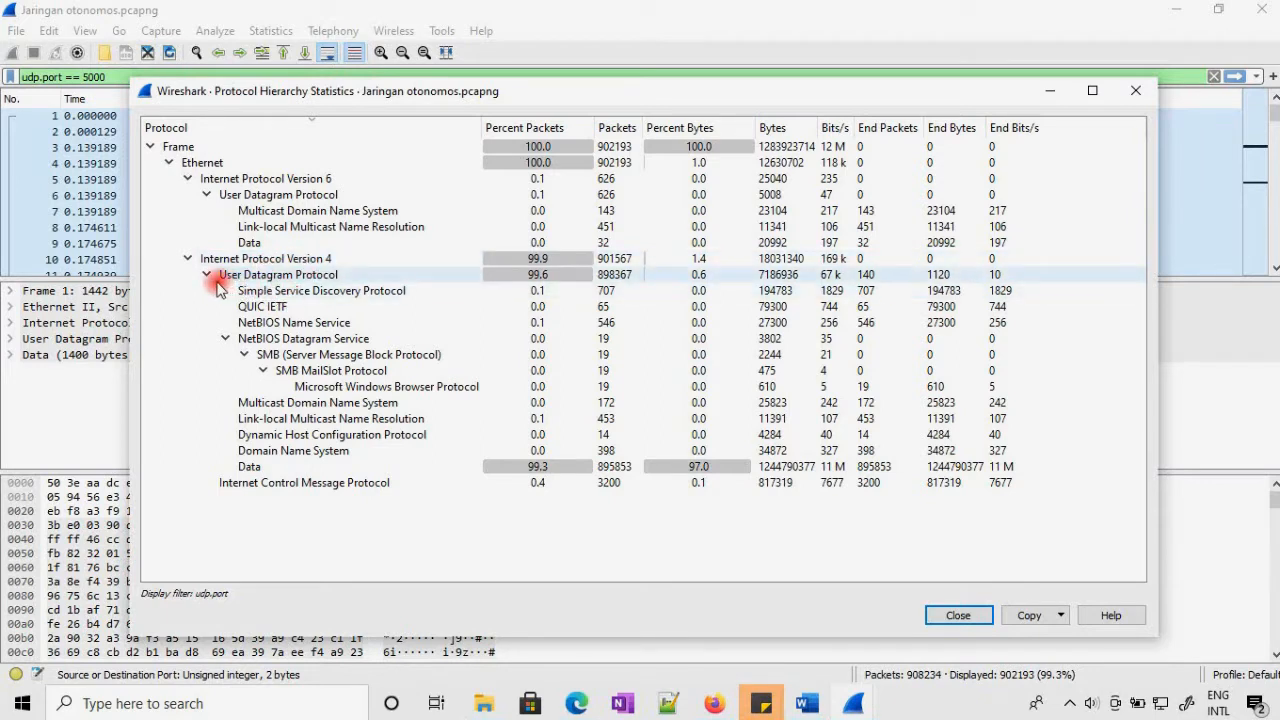
Examine the Data and Internet Control Message Protocol entries under Internet Protocol Version 4, collapse its User Datagram Protocol branch and close the statistics.
left_click(258, 470)
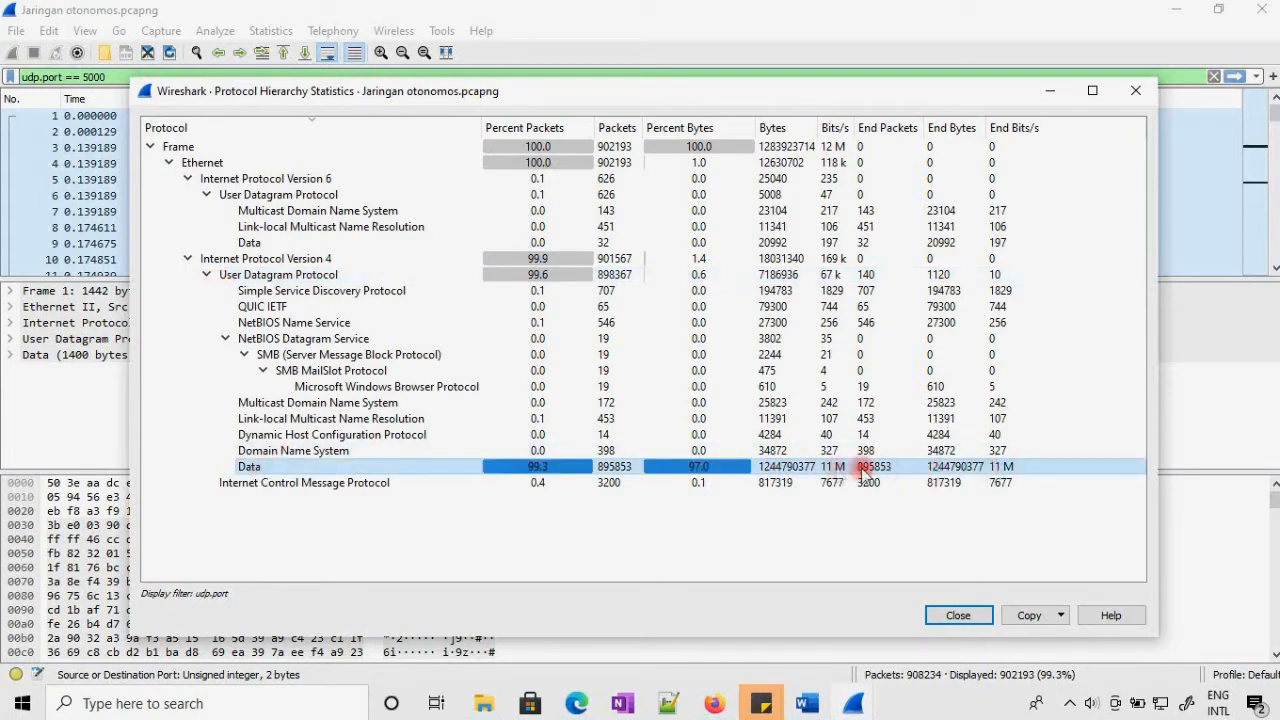
left_click_drag(339, 91, 222, 90)
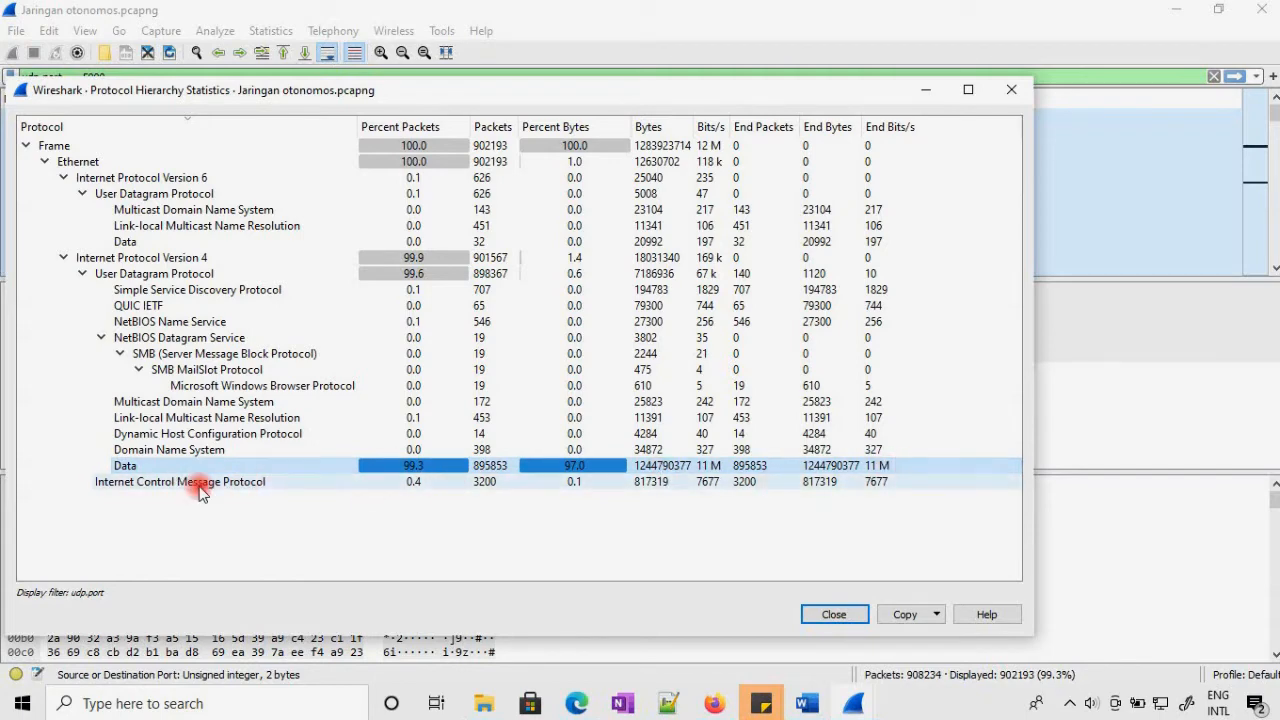
left_click(84, 274)
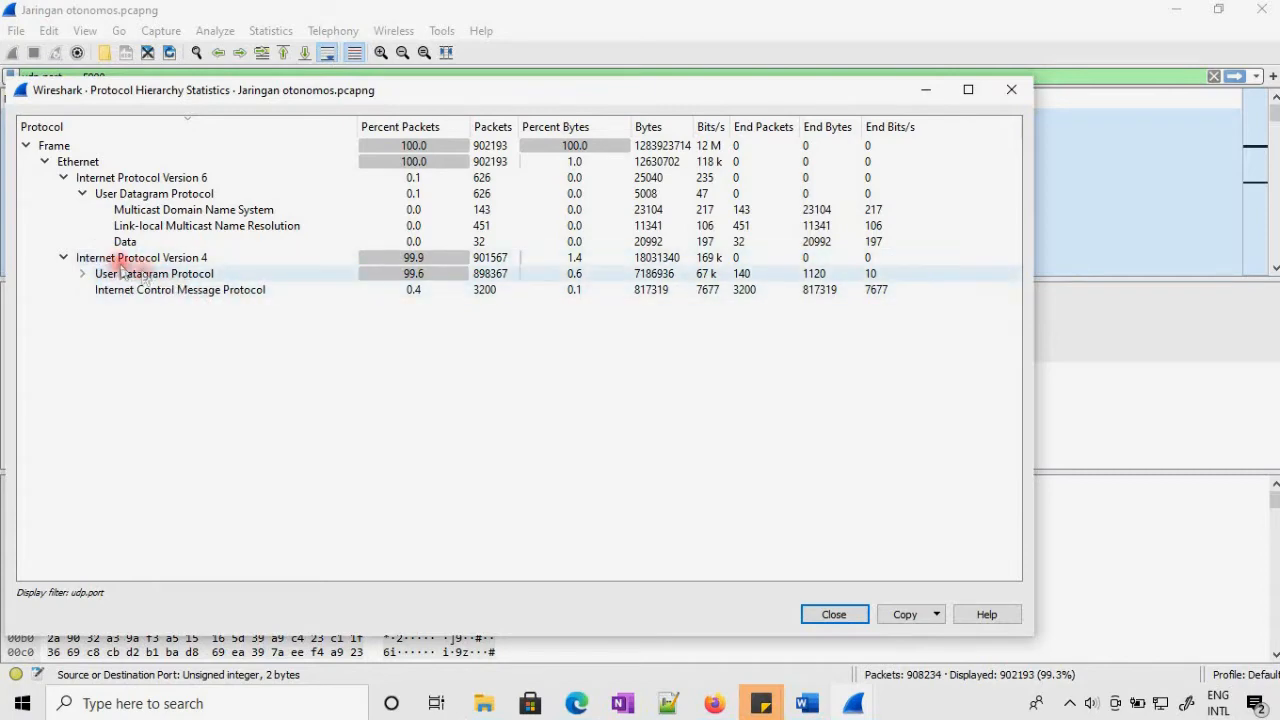
left_click(836, 620)
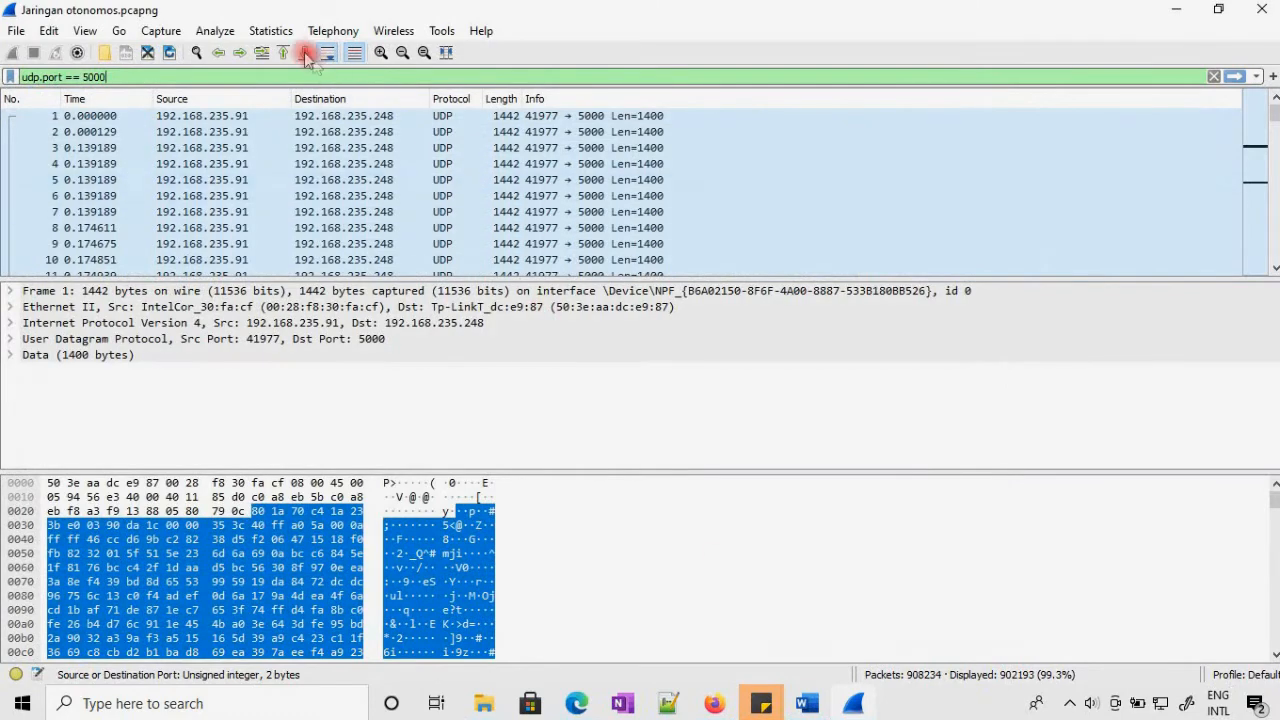
left_click(285, 33)
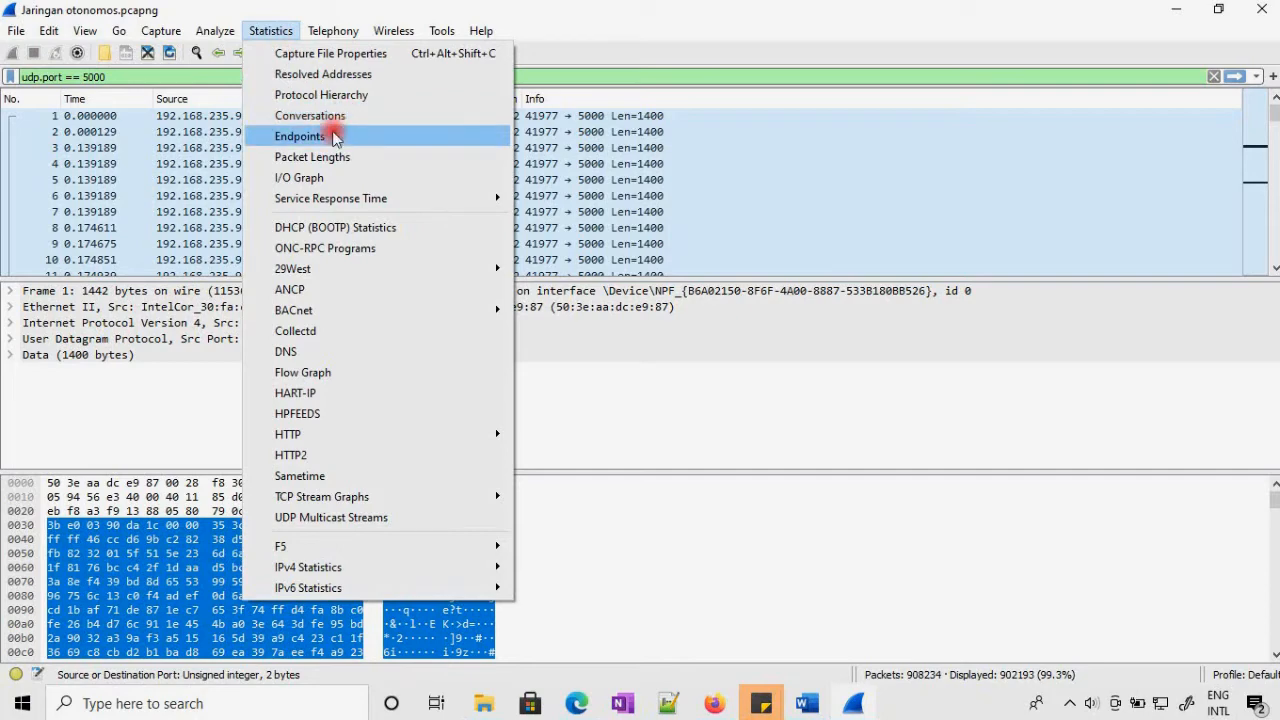
left_click(333, 137)
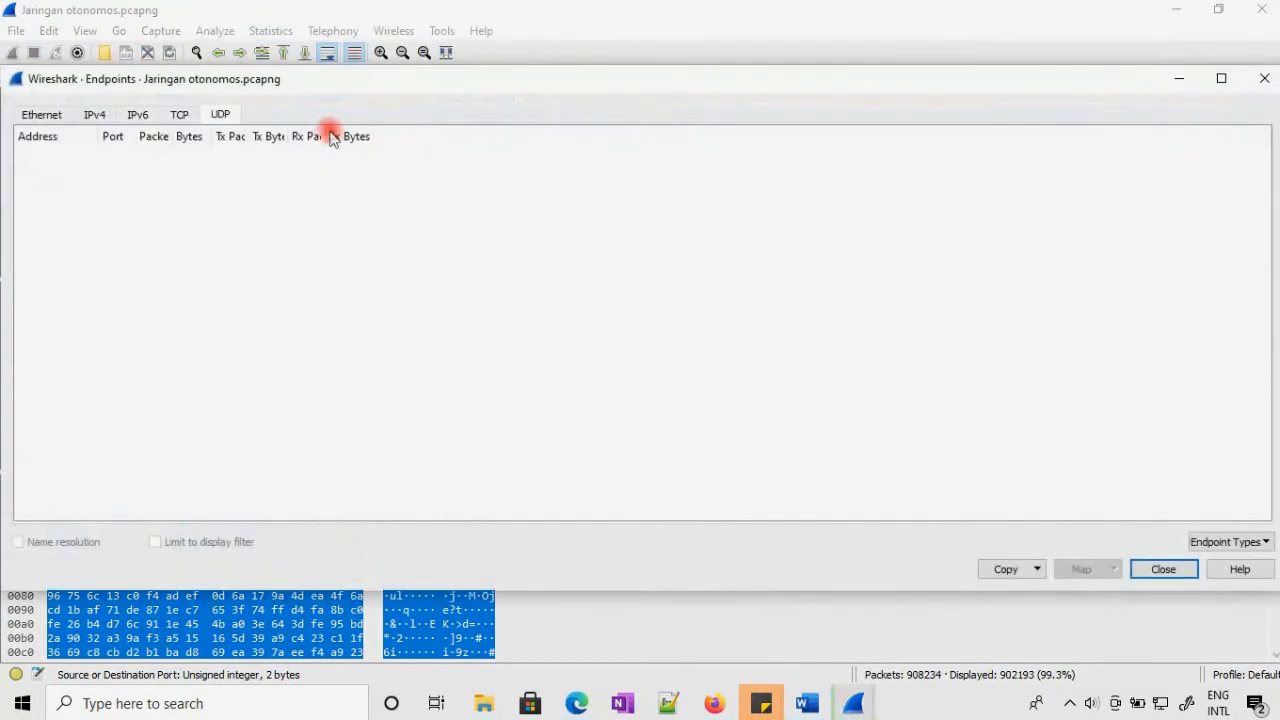
left_click(1264, 78)
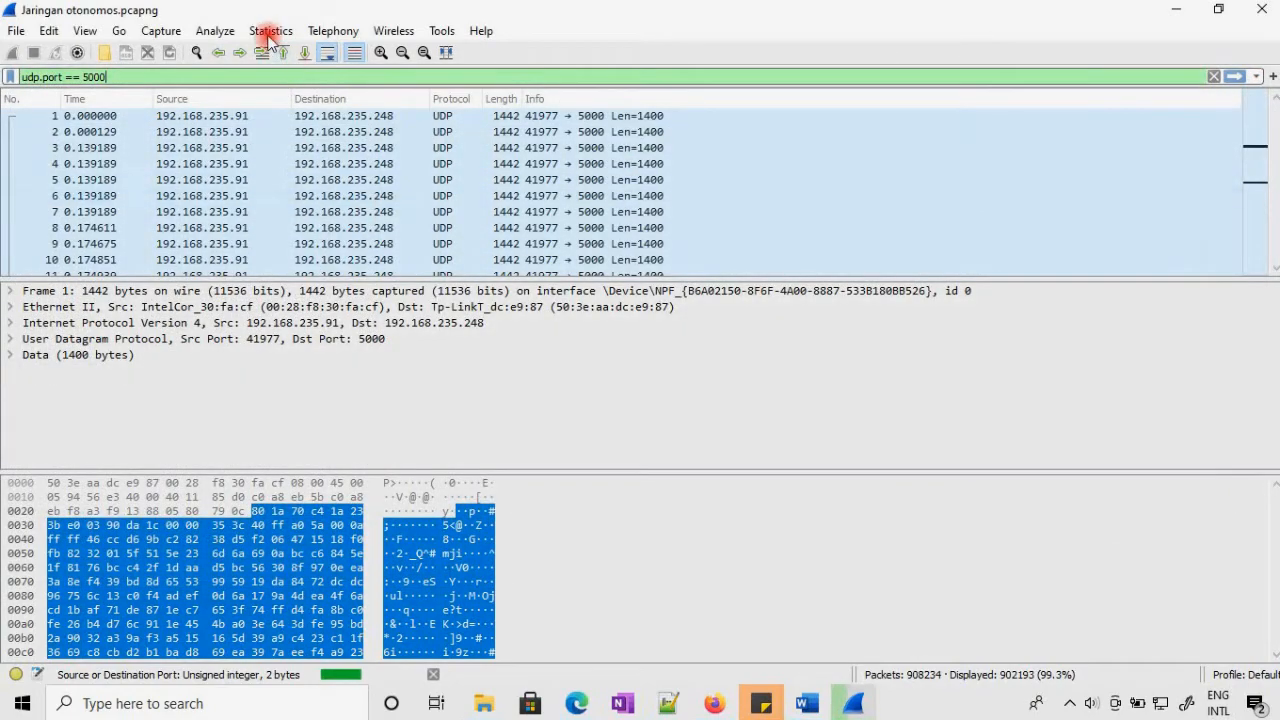
Open the Conversations statistics and look through the Ethernet, IPv4, IPv6, TCP and UDP conversation lists.
left_click(266, 31)
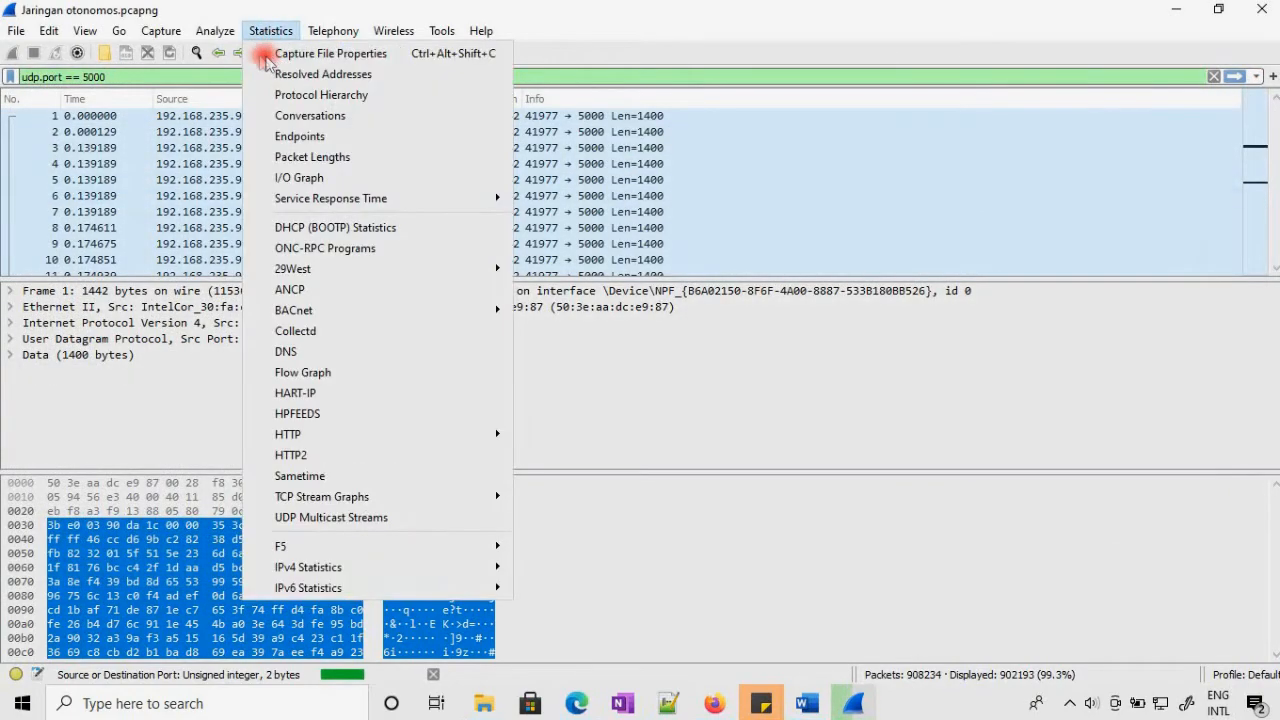
left_click(295, 116)
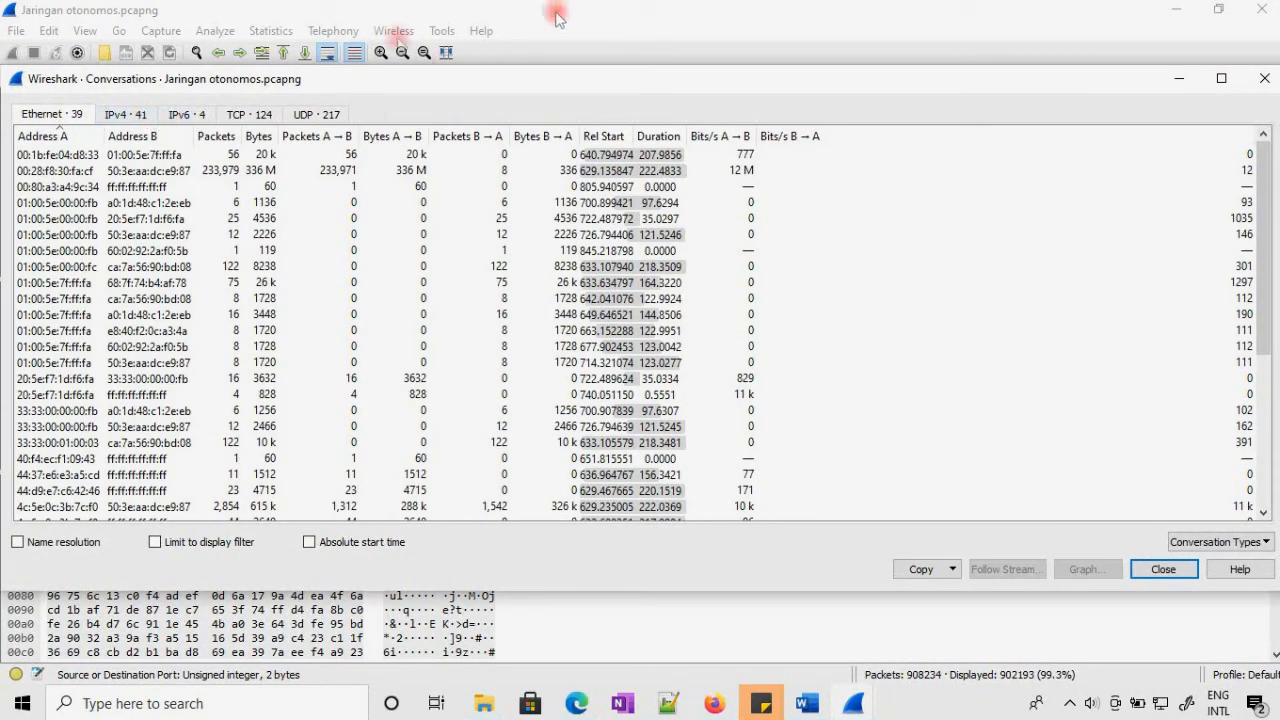
left_click(170, 171)
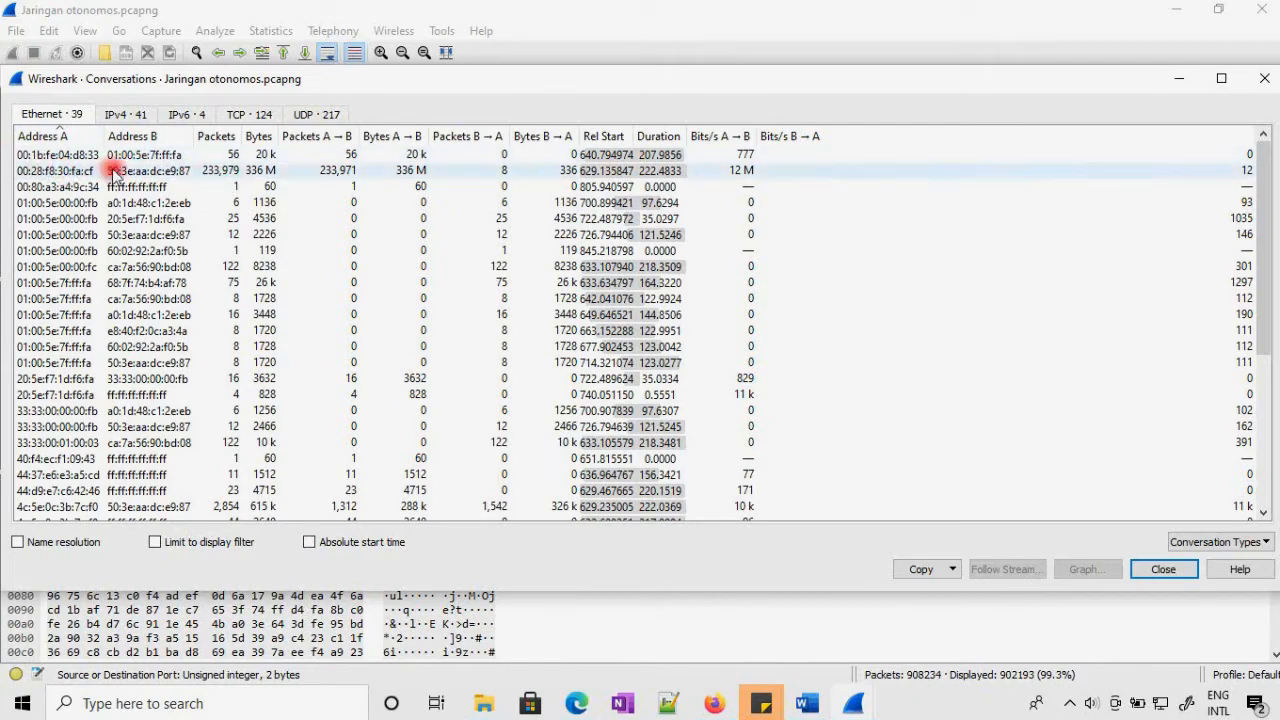
left_click(118, 114)
left_click(122, 115)
left_click(180, 115)
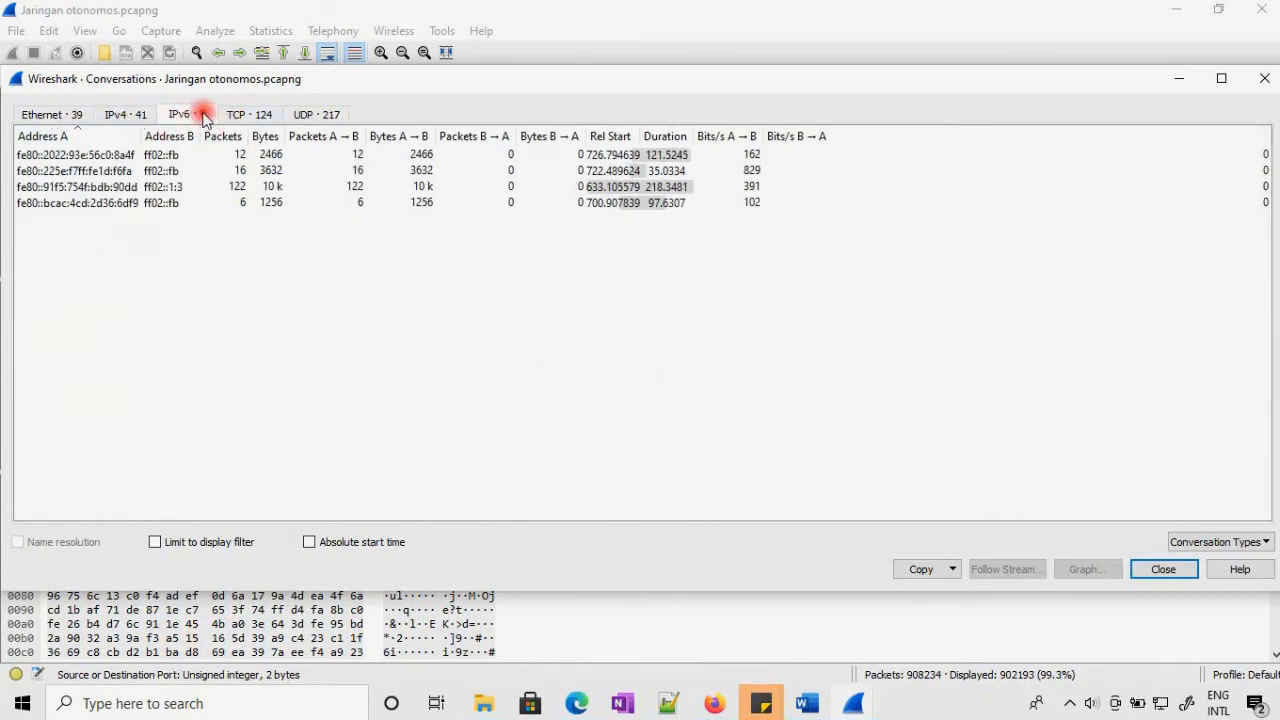
left_click(134, 115)
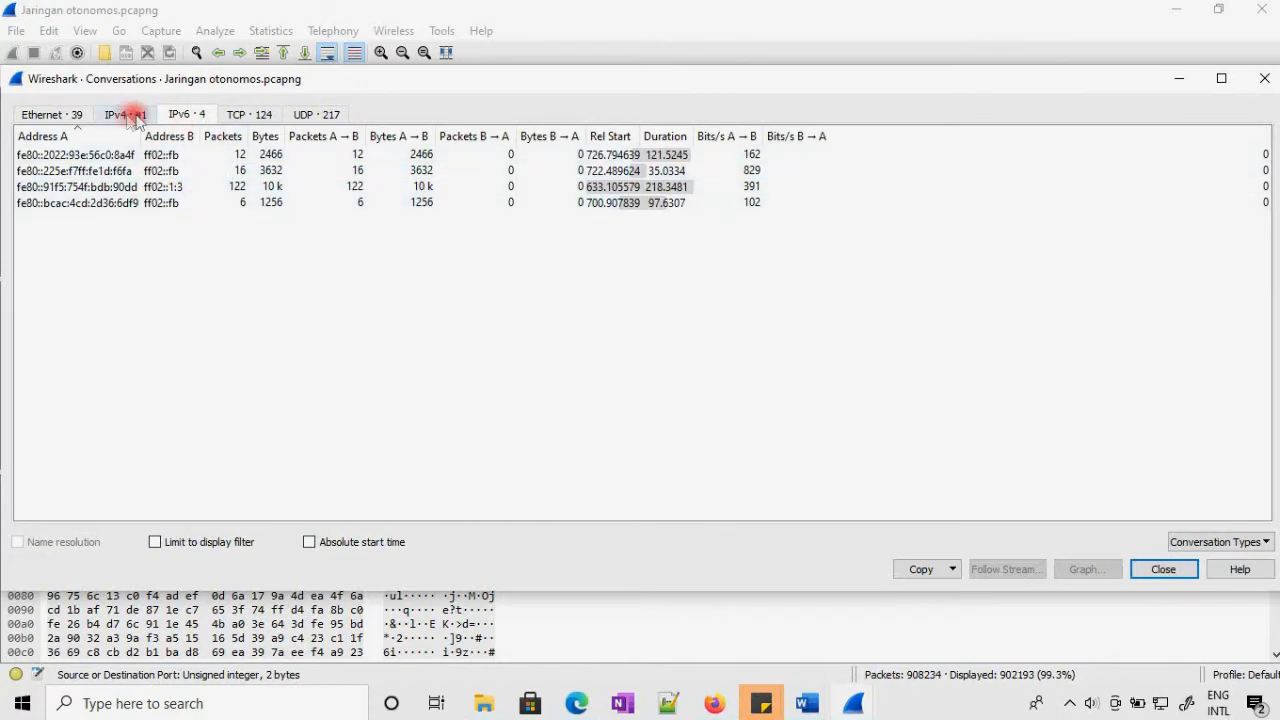
left_click(250, 118)
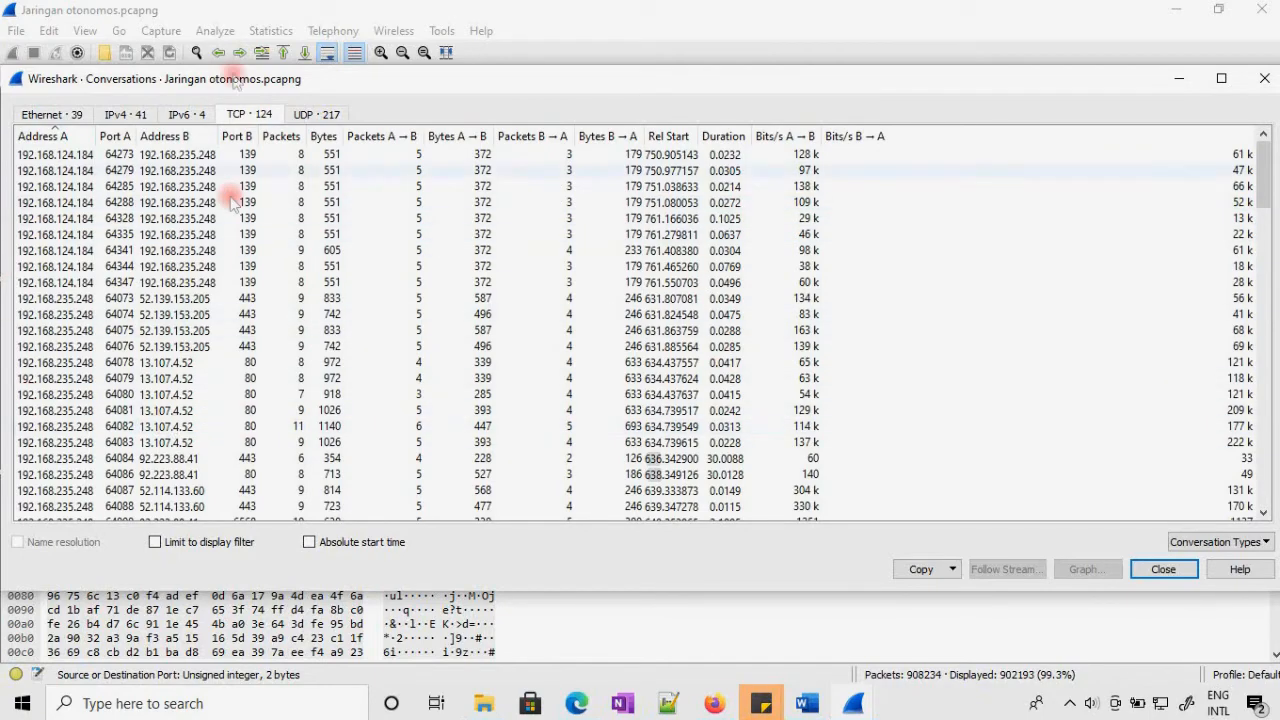
left_click(331, 115)
left_click(248, 114)
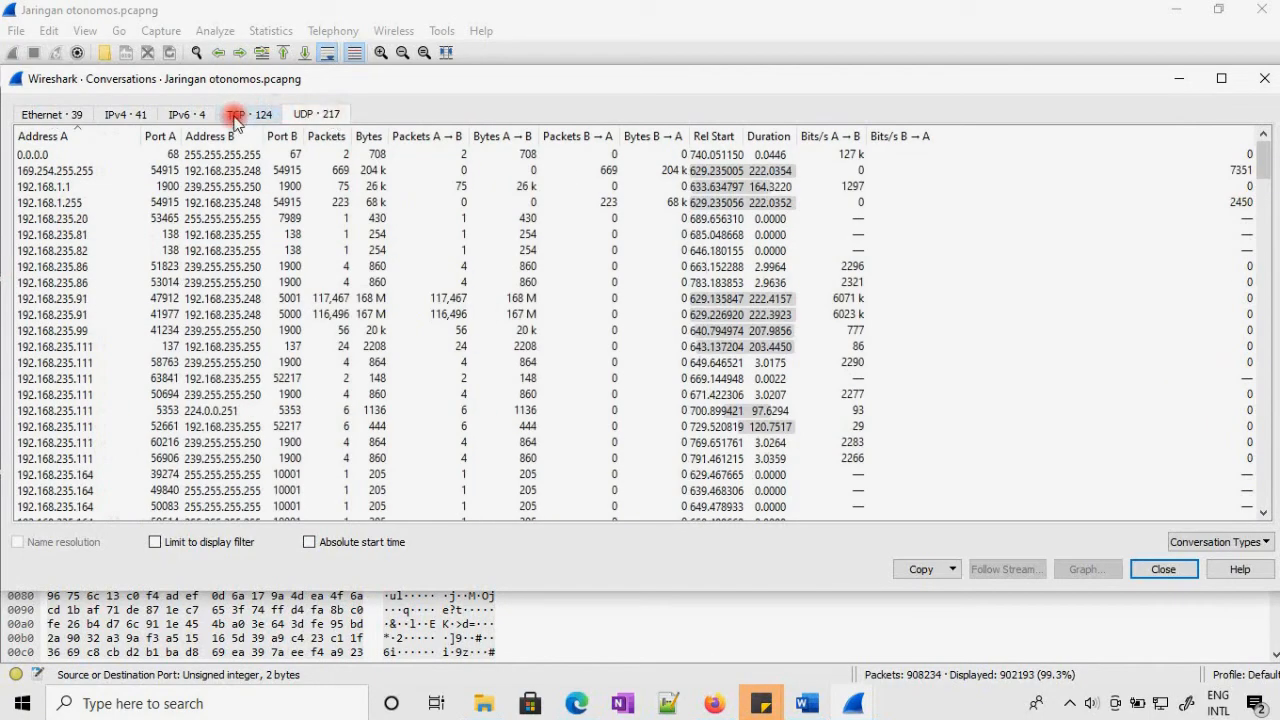
Examine the full list of Ethernet conversations, including the packets, bytes, duration and bit rates in each direction.
left_click(52, 114)
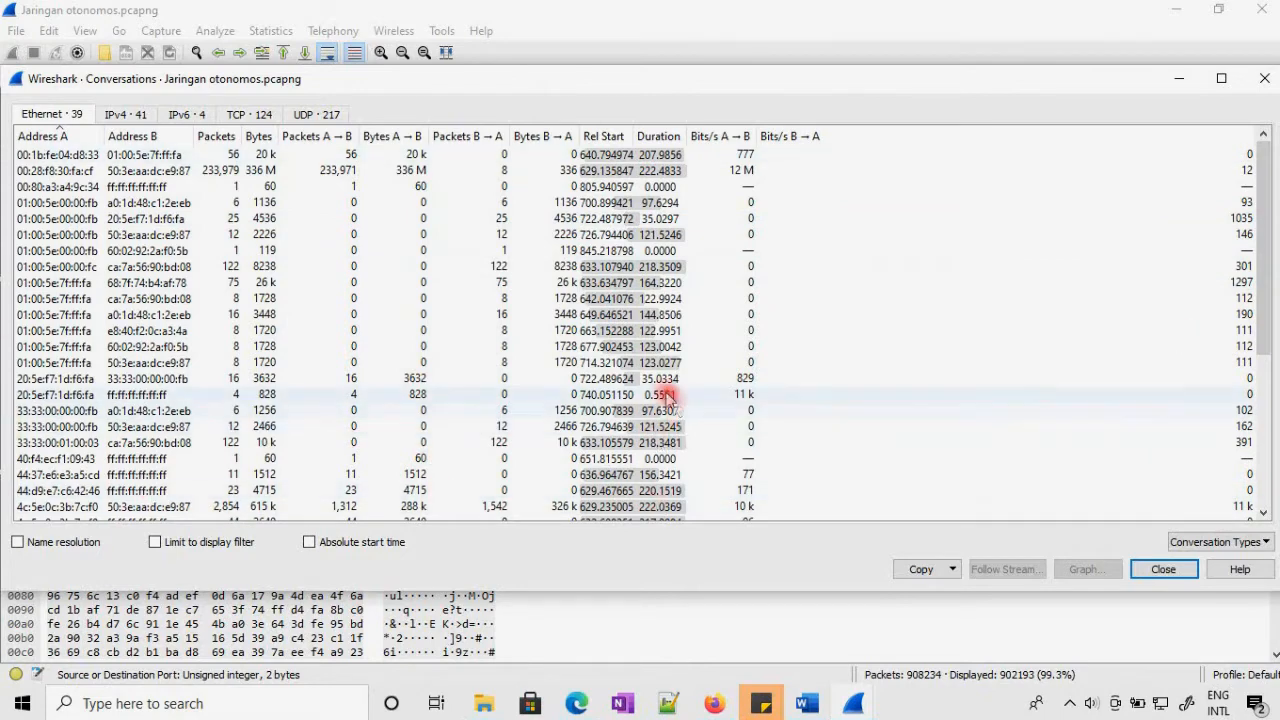
scroll(47, 300, "down", 4)
scroll(50, 300, "down", 2)
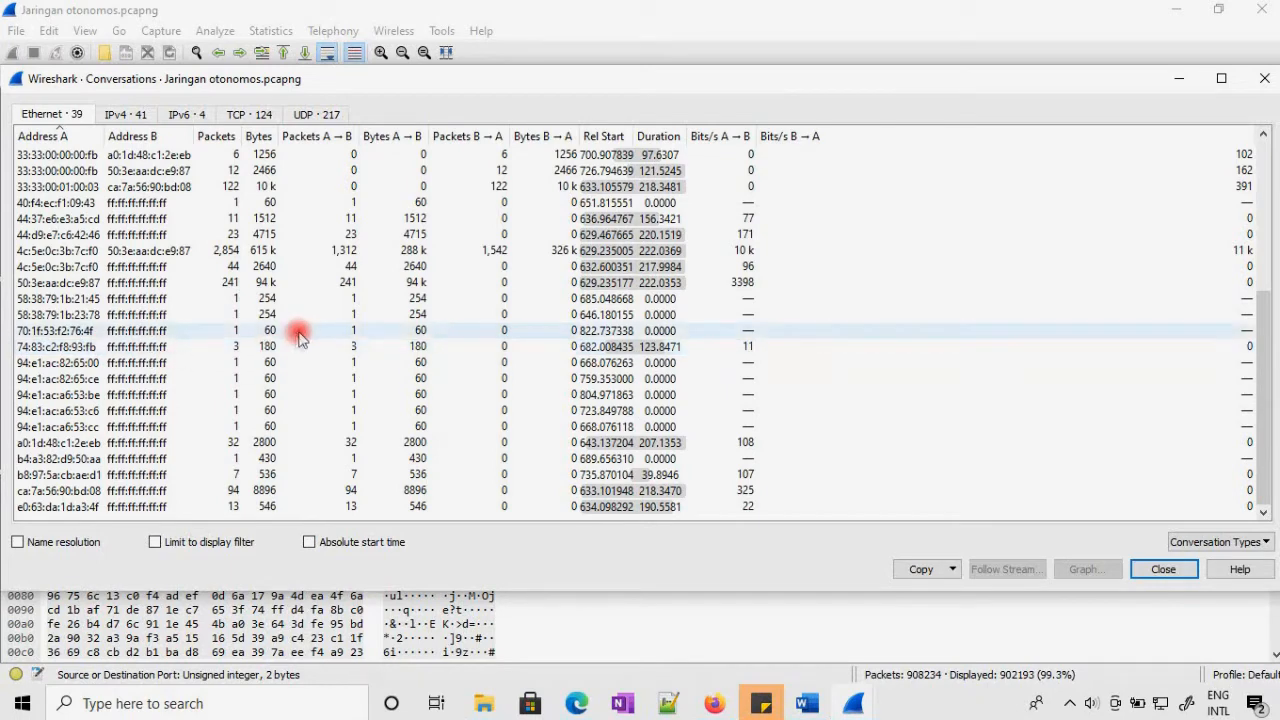
scroll(300, 336, "up", 6)
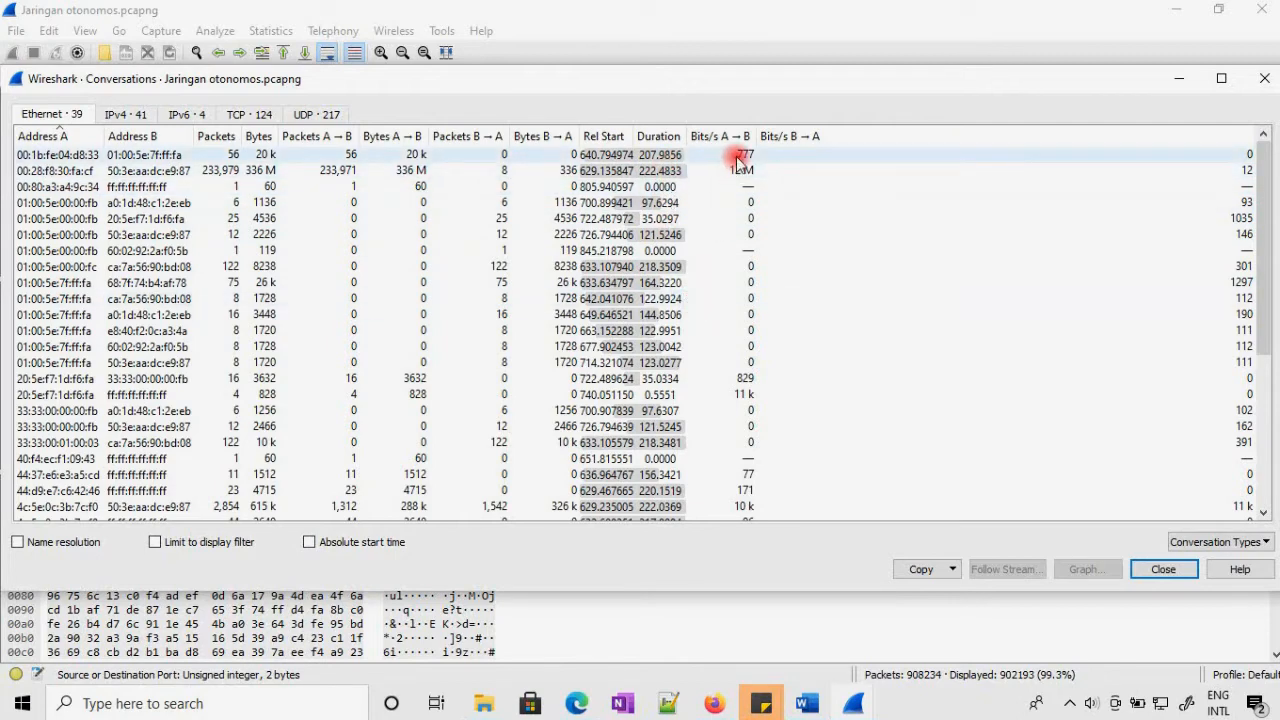
Compare the IPv4 conversation list with the TCP list, checking the addresses and the additional port columns.
left_click(137, 115)
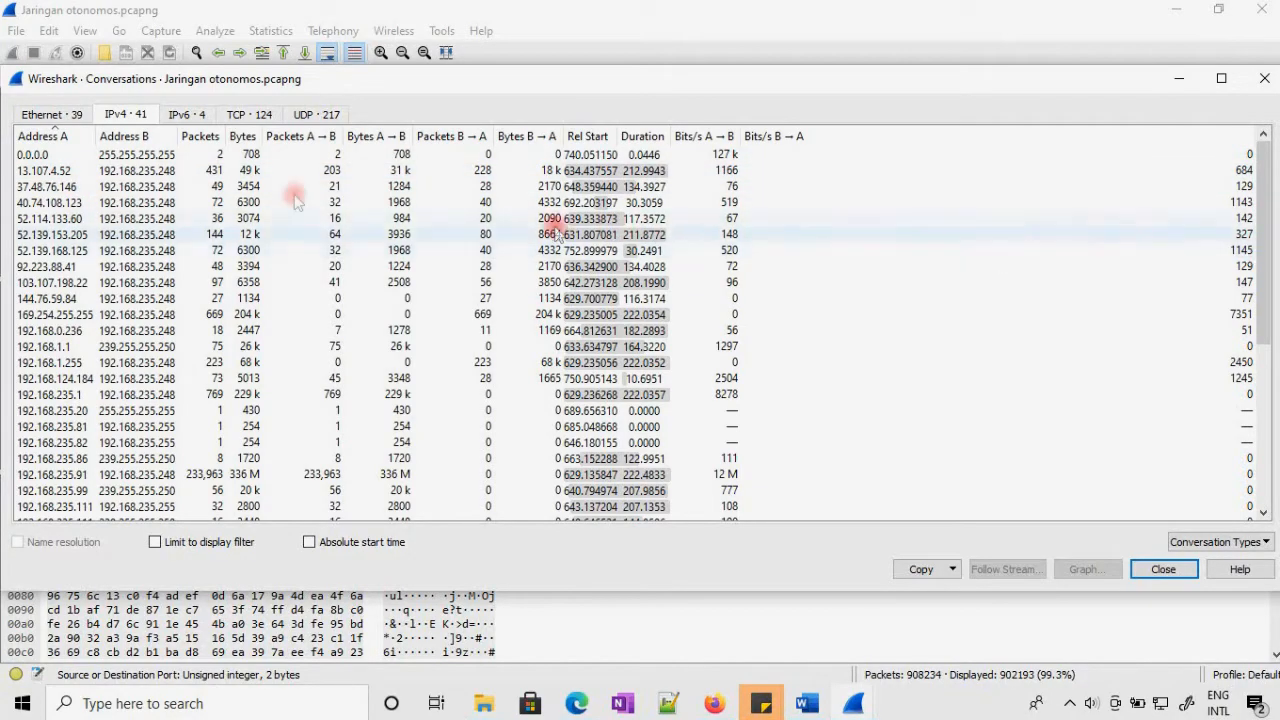
left_click(186, 116)
left_click(126, 114)
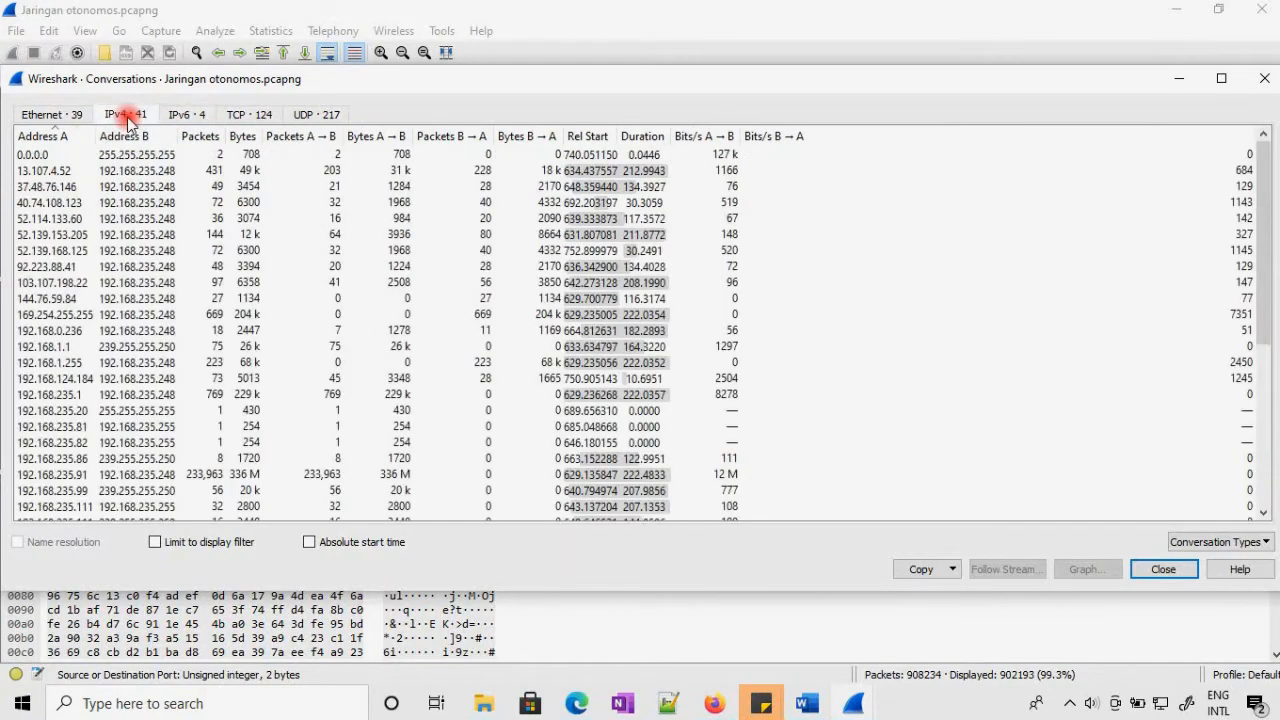
left_click(243, 122)
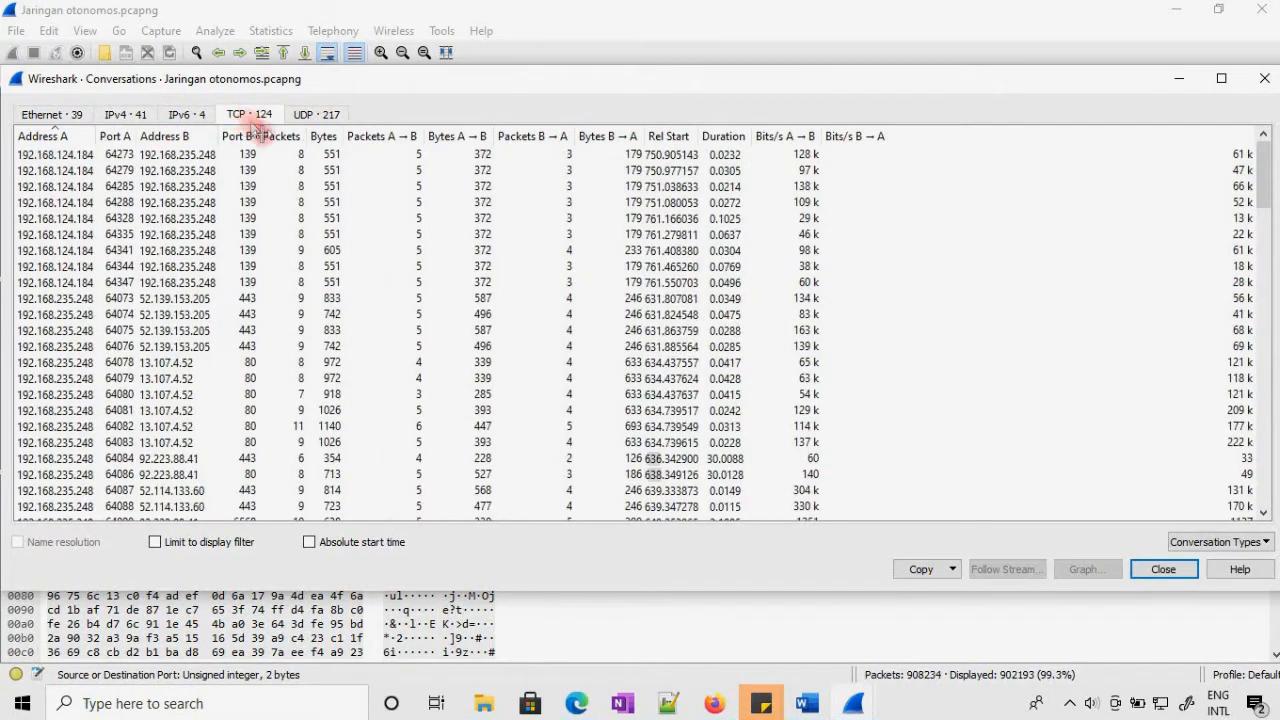
left_click(134, 119)
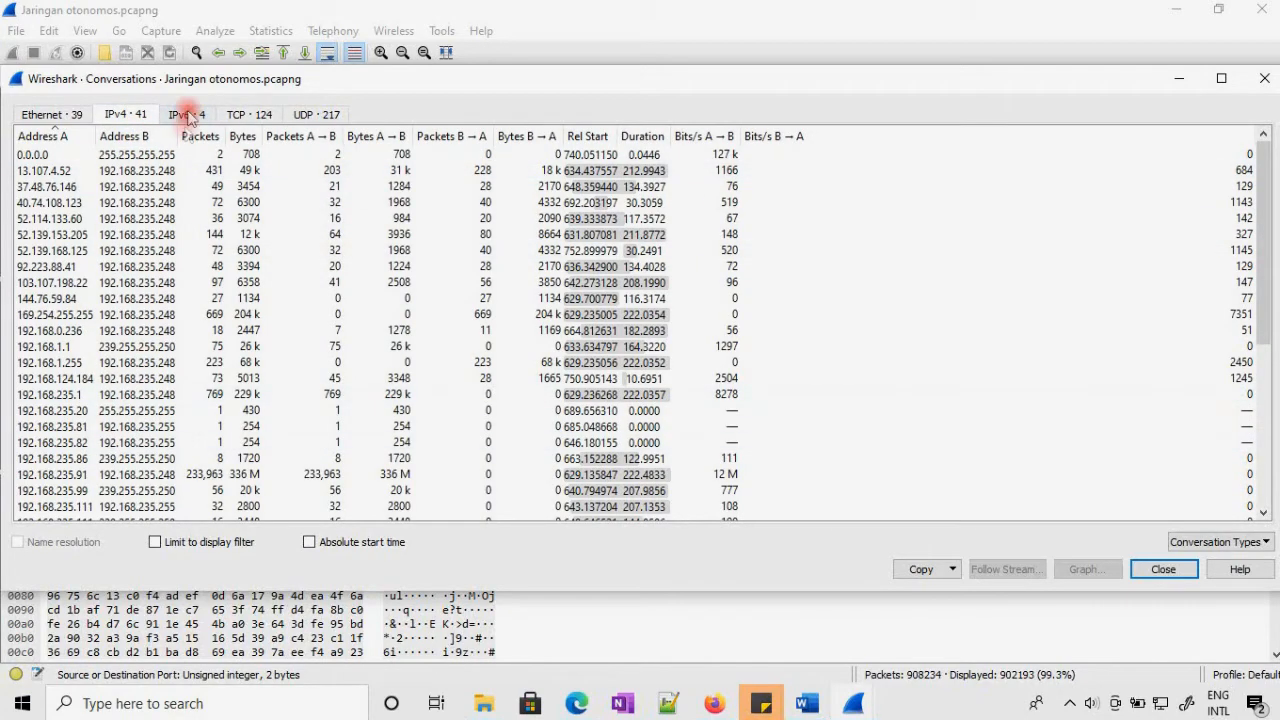
left_click(266, 116)
left_click(308, 114)
left_click(248, 115)
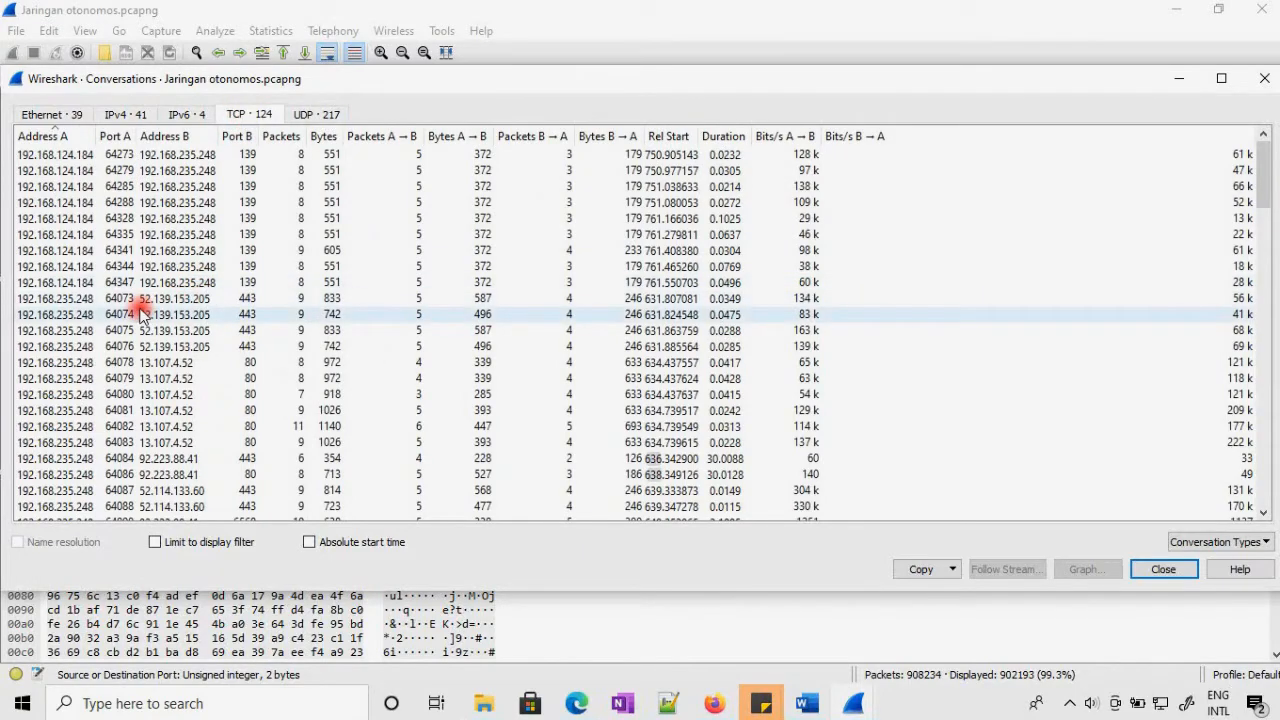
Sort the TCP conversations by Port B and look through the destination ports.
left_click(199, 115)
left_click(248, 115)
scroll(257, 268, "down", 5)
scroll(257, 266, "down", 10)
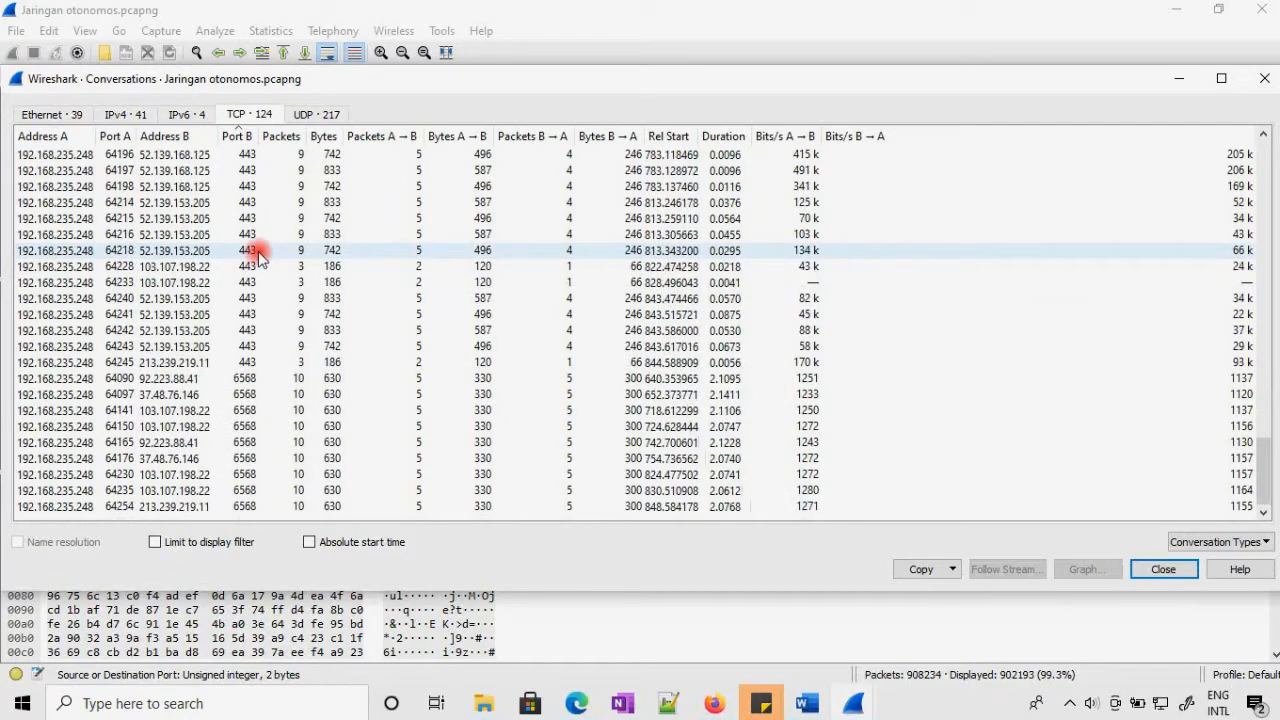
scroll(265, 258, "up", 15)
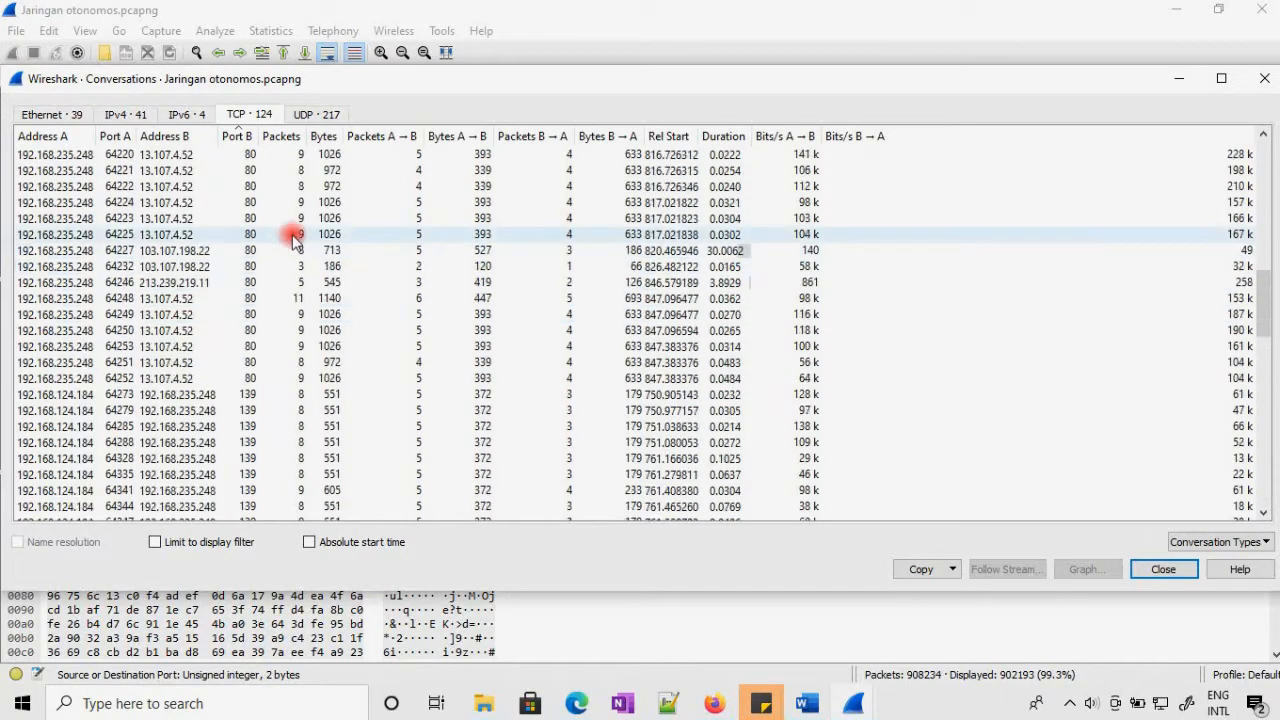
Sort the UDP conversations by Port B, examine the conversation to port 5000 and close the Conversations window.
left_click(316, 114)
left_click(284, 139)
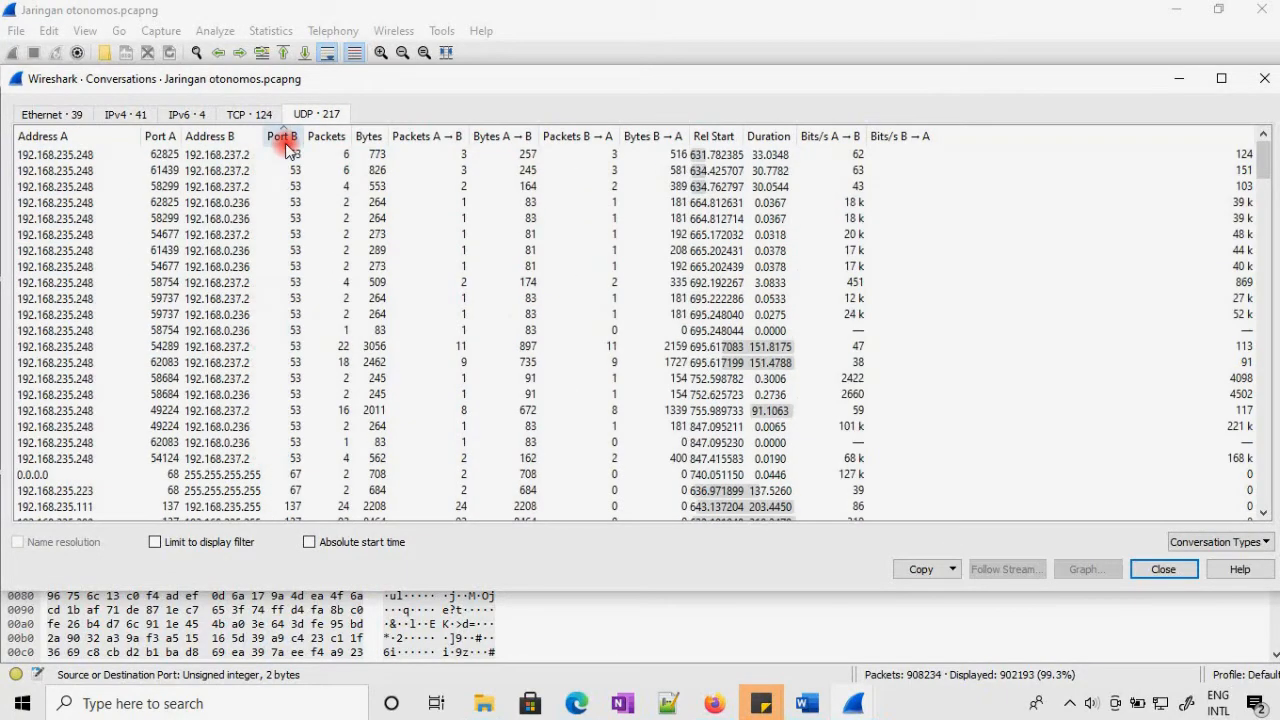
scroll(265, 290, "down", 10)
scroll(322, 286, "up", 2)
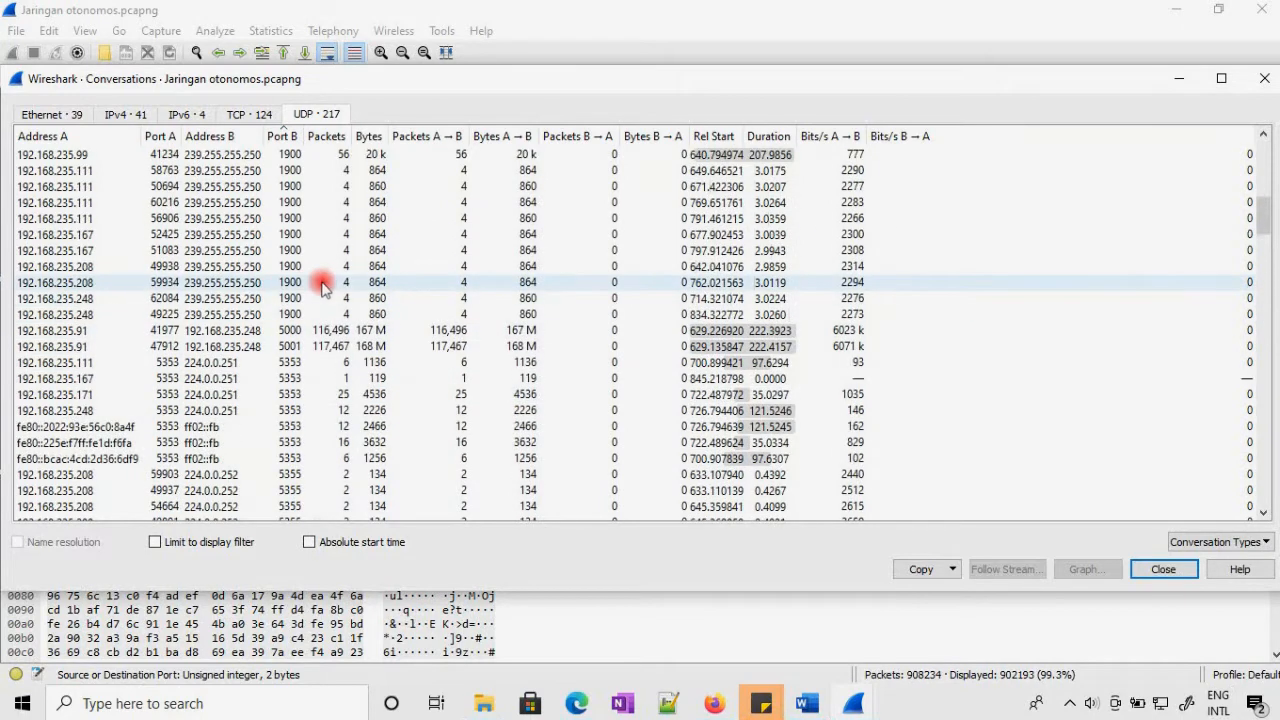
left_click(80, 332)
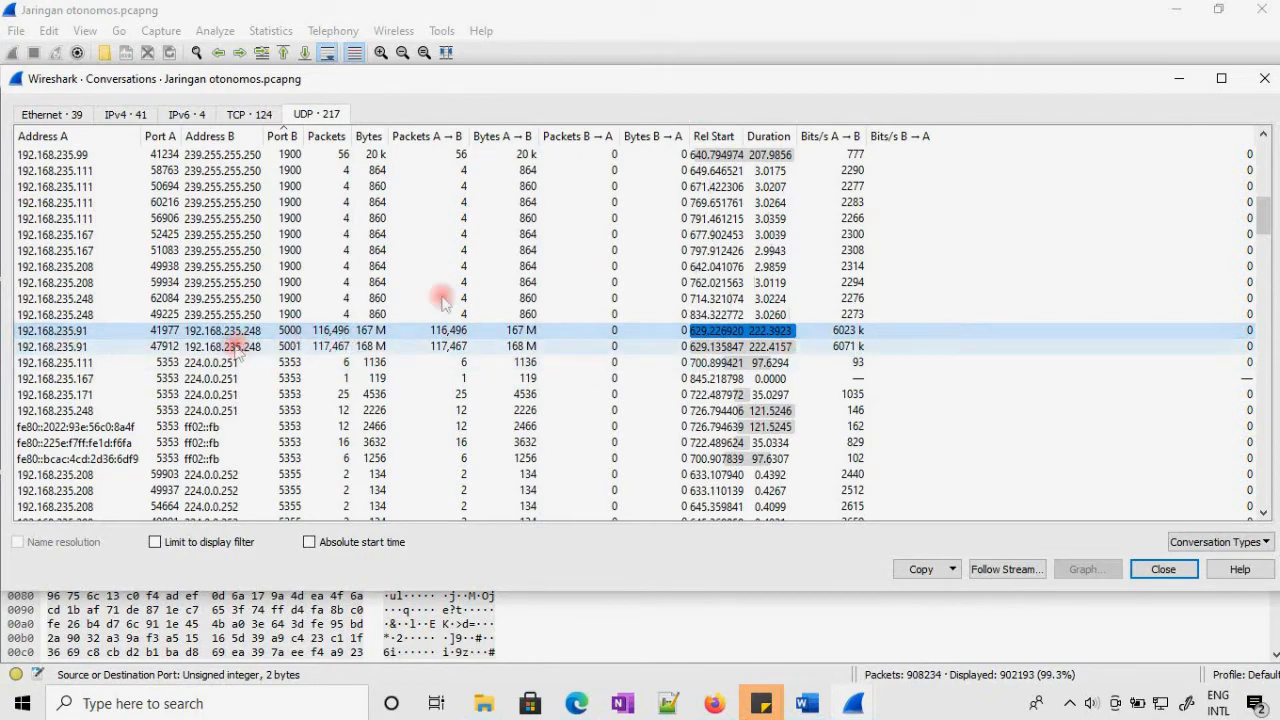
left_click(1262, 82)
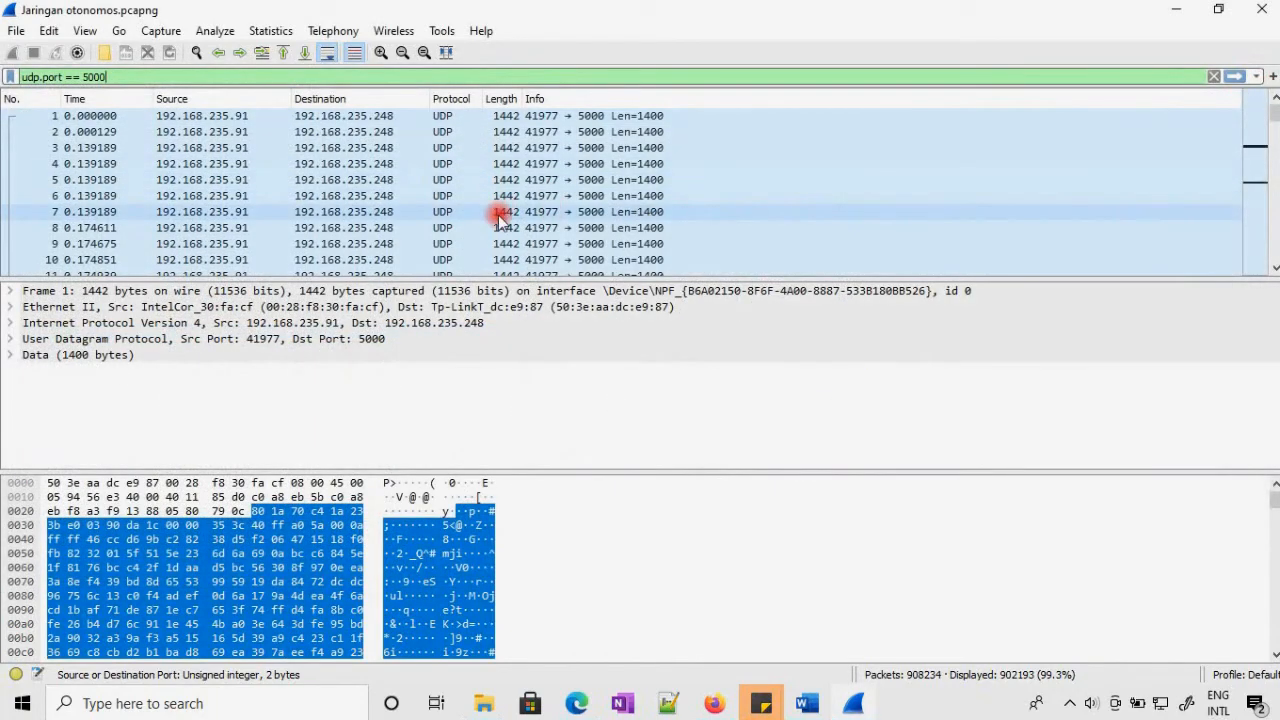
Show the Endpoints statistics and compare the UDP, IPv4, IPv6 and TCP endpoint lists.
left_click(270, 31)
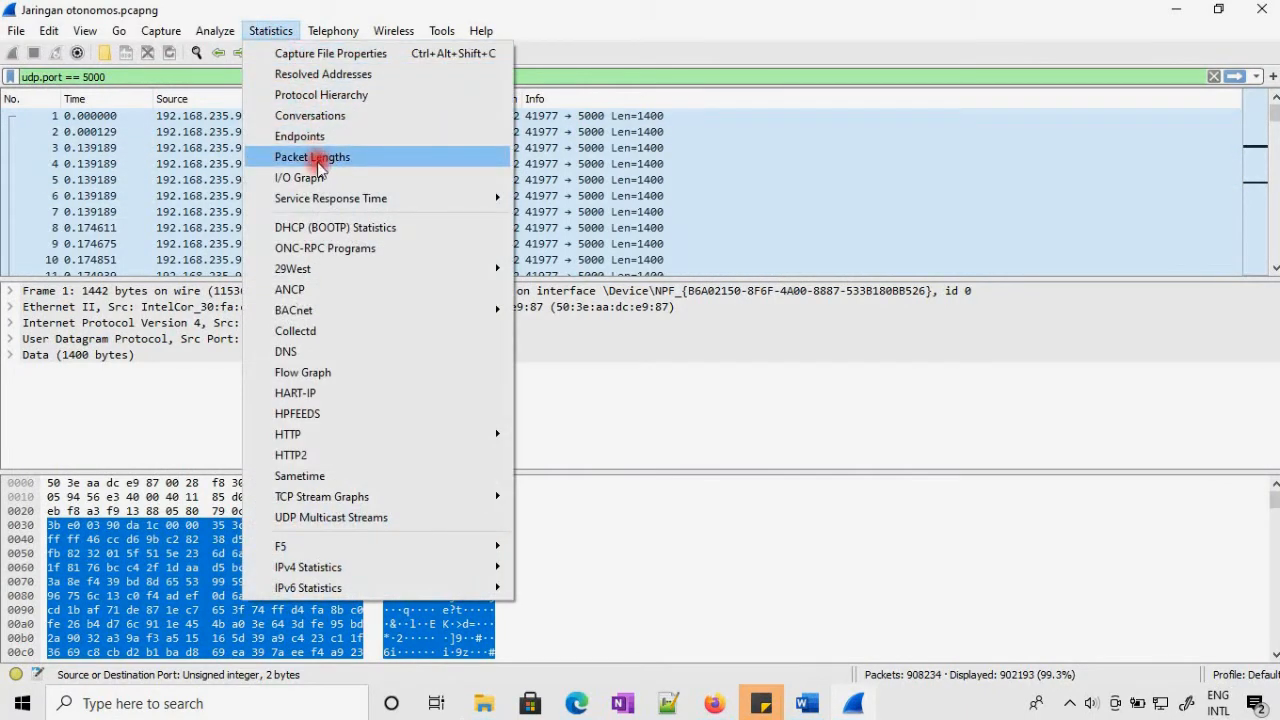
left_click(331, 137)
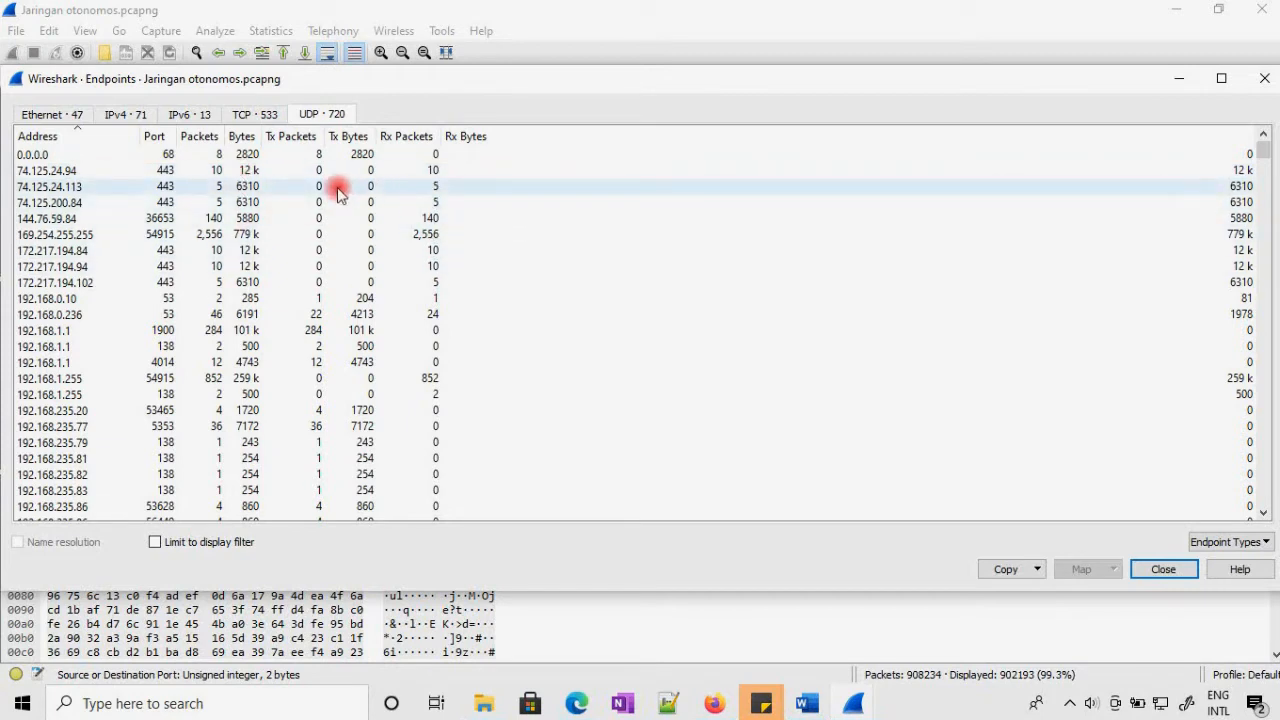
left_click(60, 172)
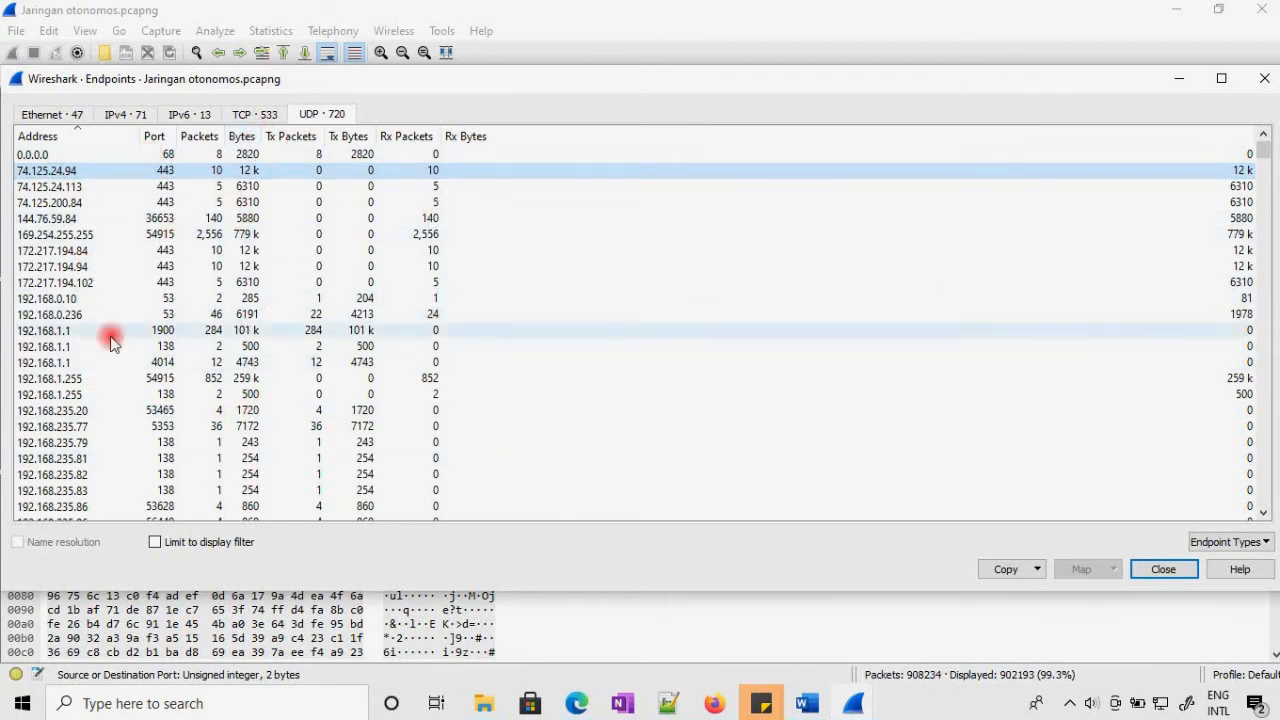
left_click(122, 113)
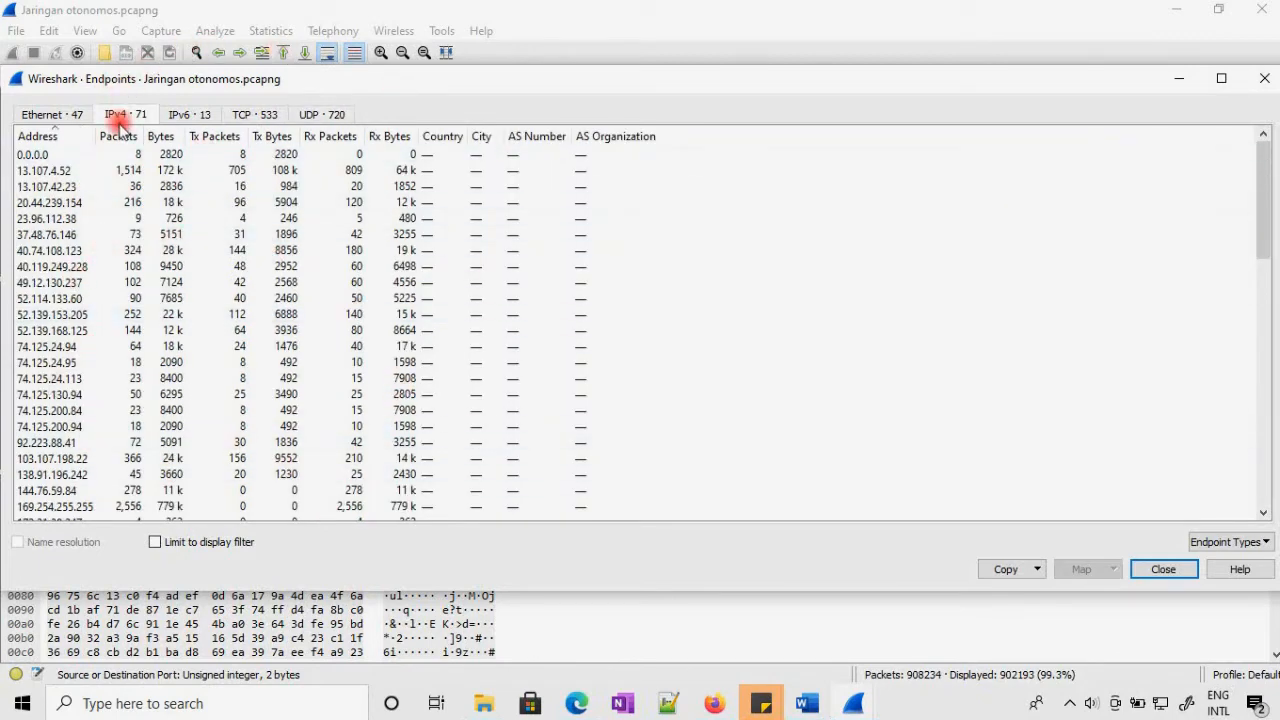
left_click(175, 116)
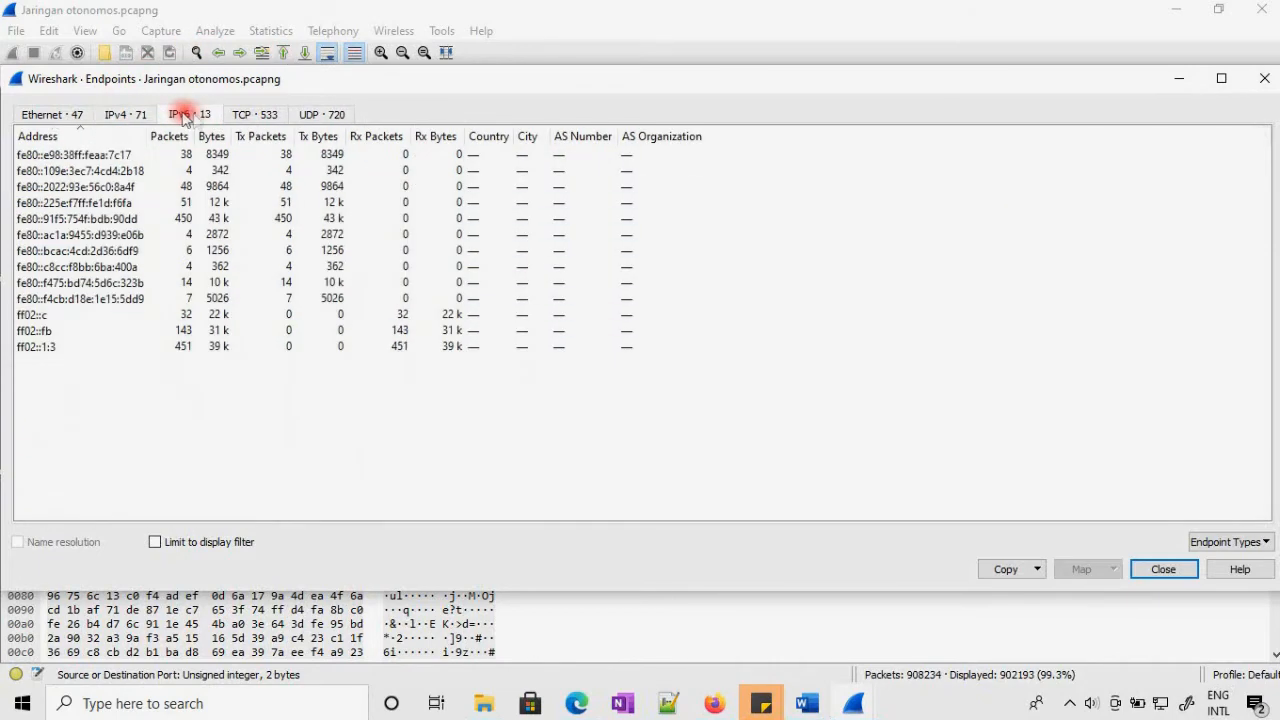
left_click(242, 116)
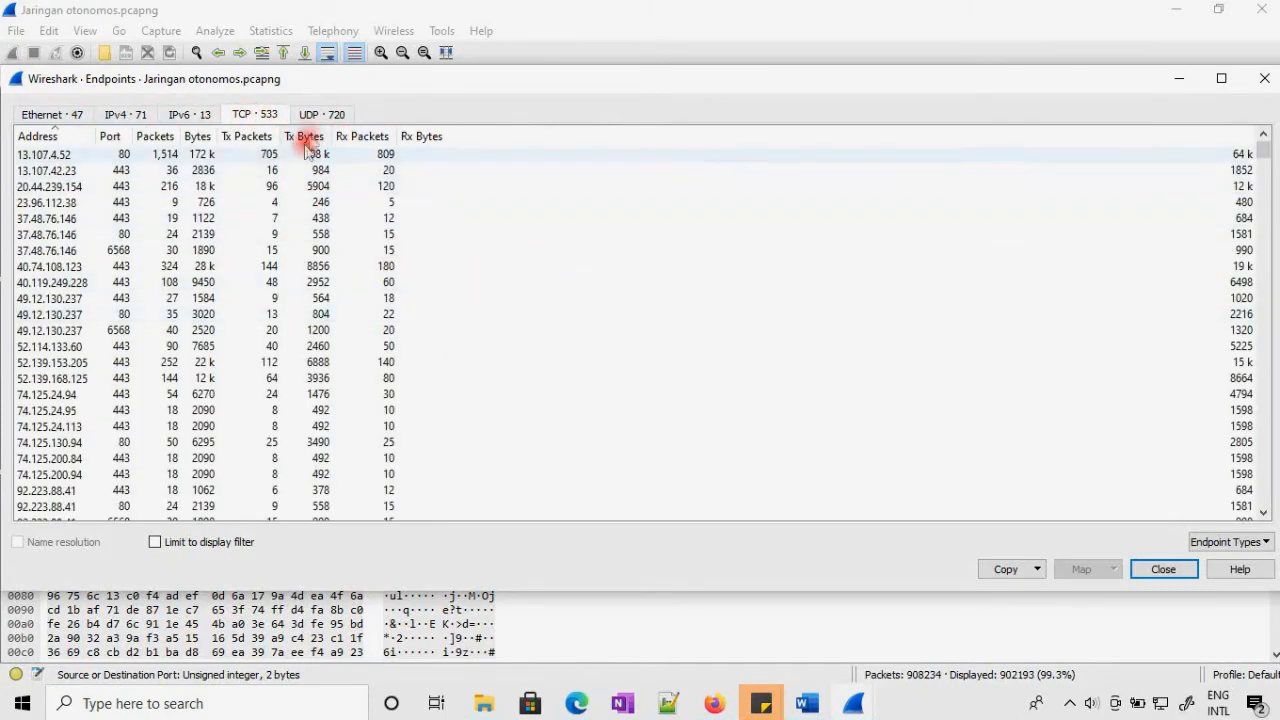
Look through the UDP endpoints with their ports and transmitted and received packets, and close the Endpoints window.
left_click(321, 114)
scroll(212, 350, "down", 2)
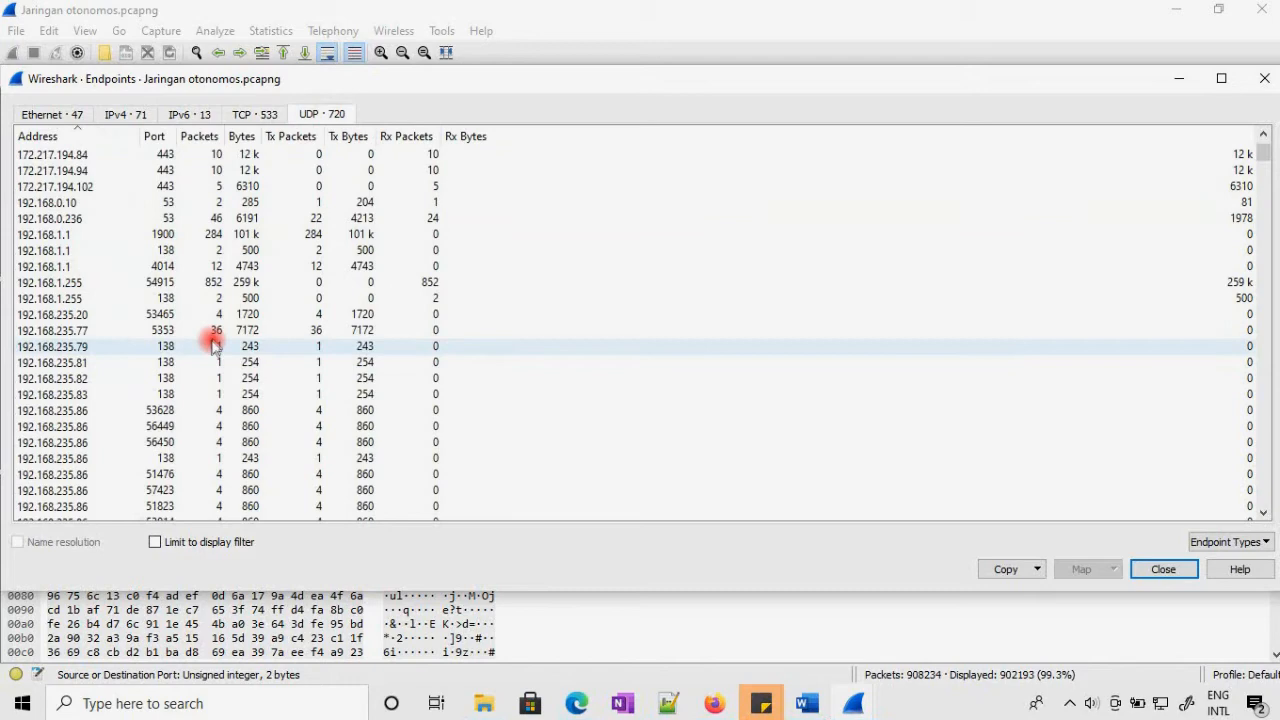
scroll(185, 340, "down", 3)
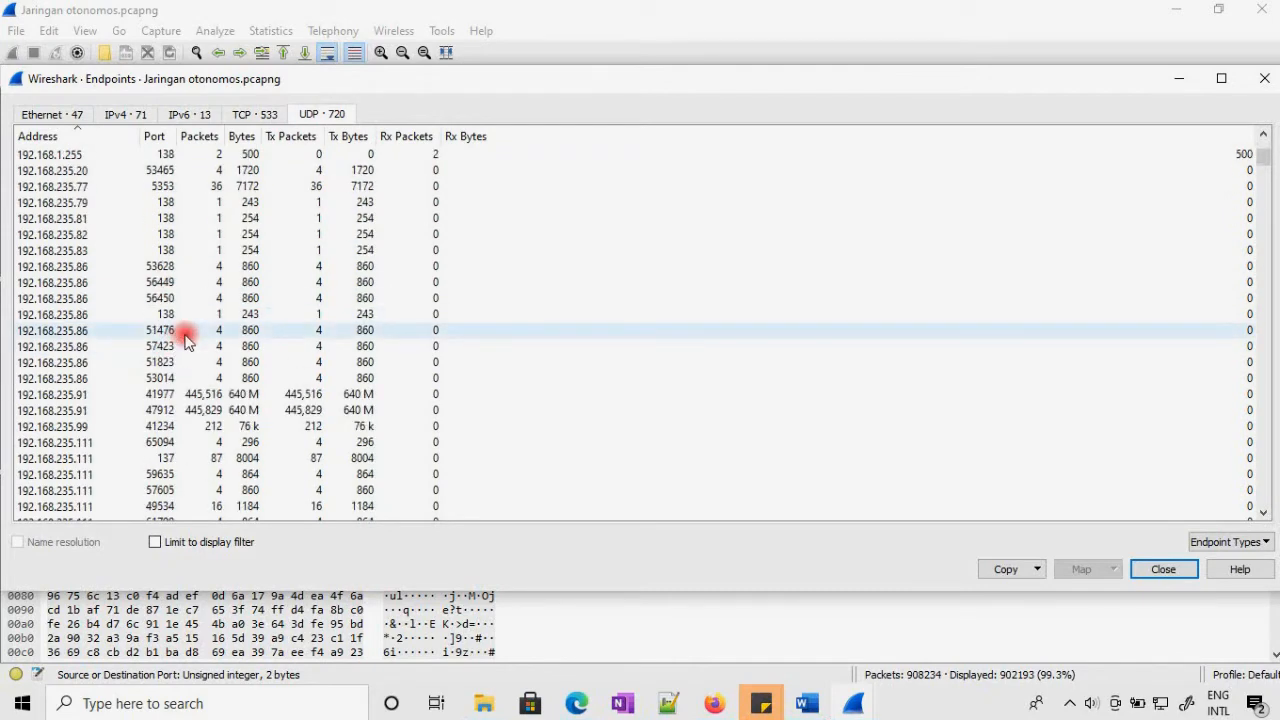
scroll(185, 340, "down", 1)
Examine the Packet Lengths statistics, comparing count, average, rate, percentage and burst rate per size range, and close them.
left_click(270, 31)
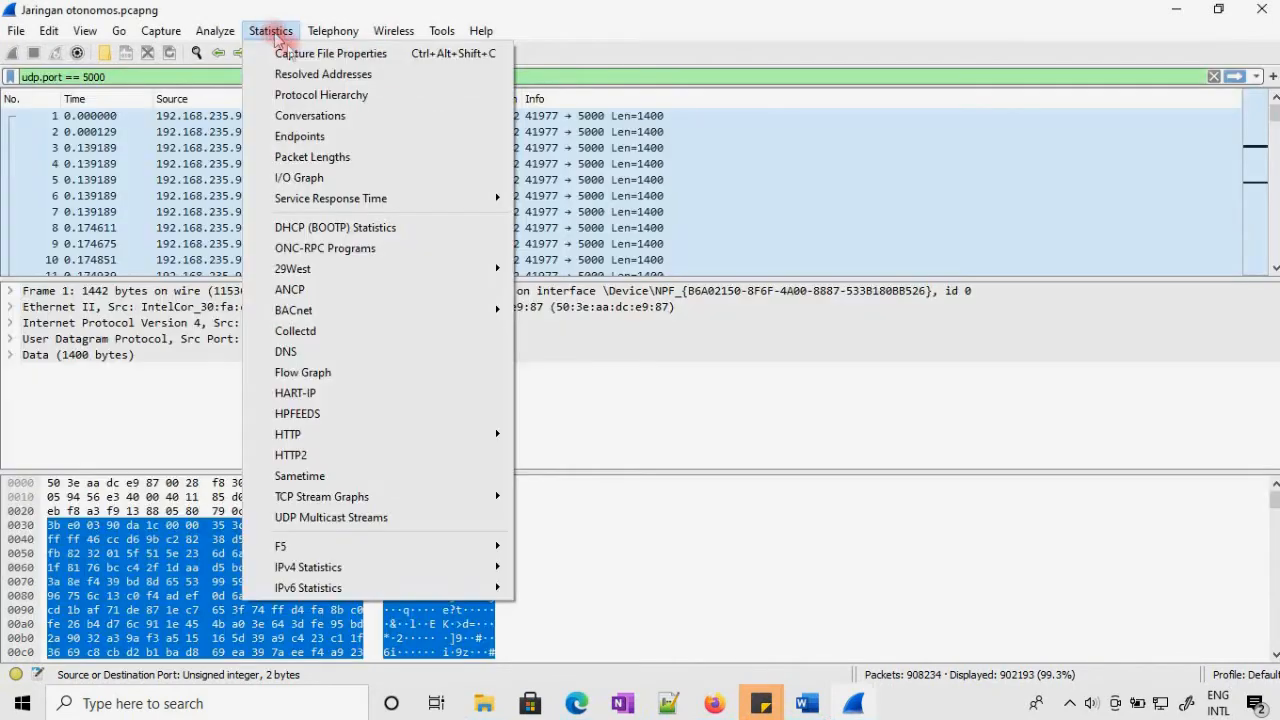
left_click(362, 157)
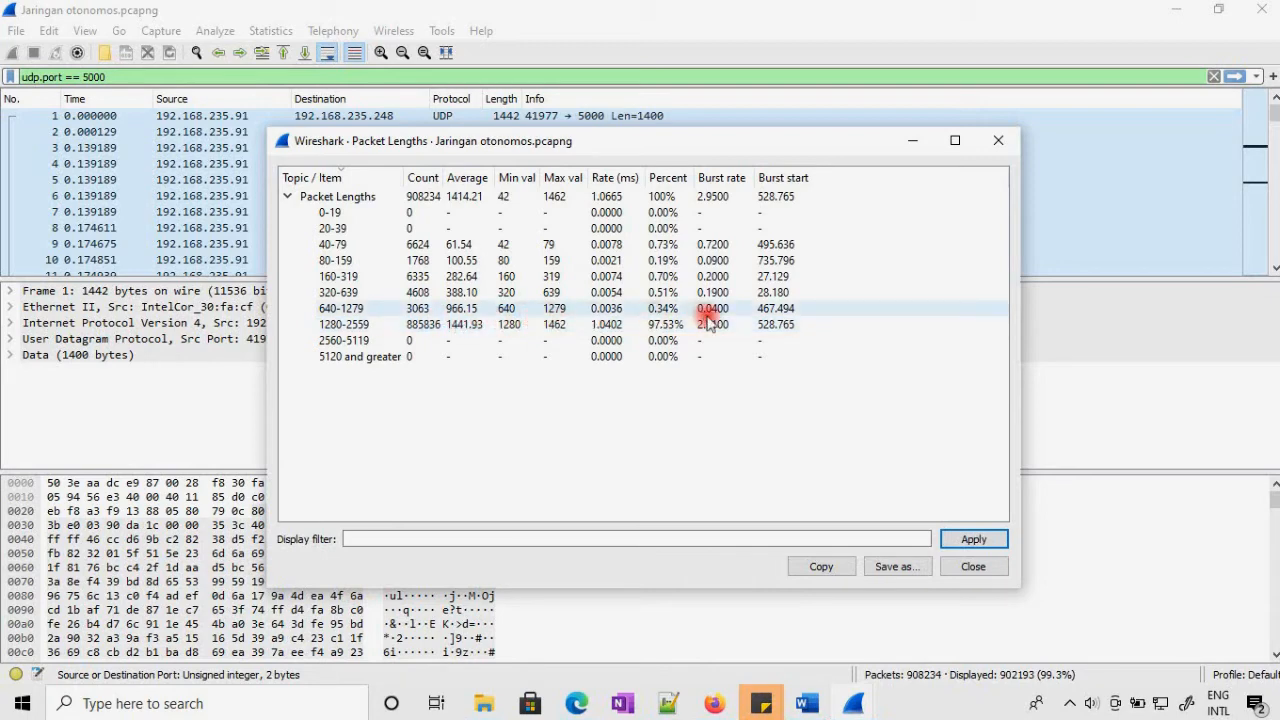
left_click(973, 567)
Show the I/O Graph in a maximized window and examine the packets per second for udp.port == 5001.
left_click(277, 30)
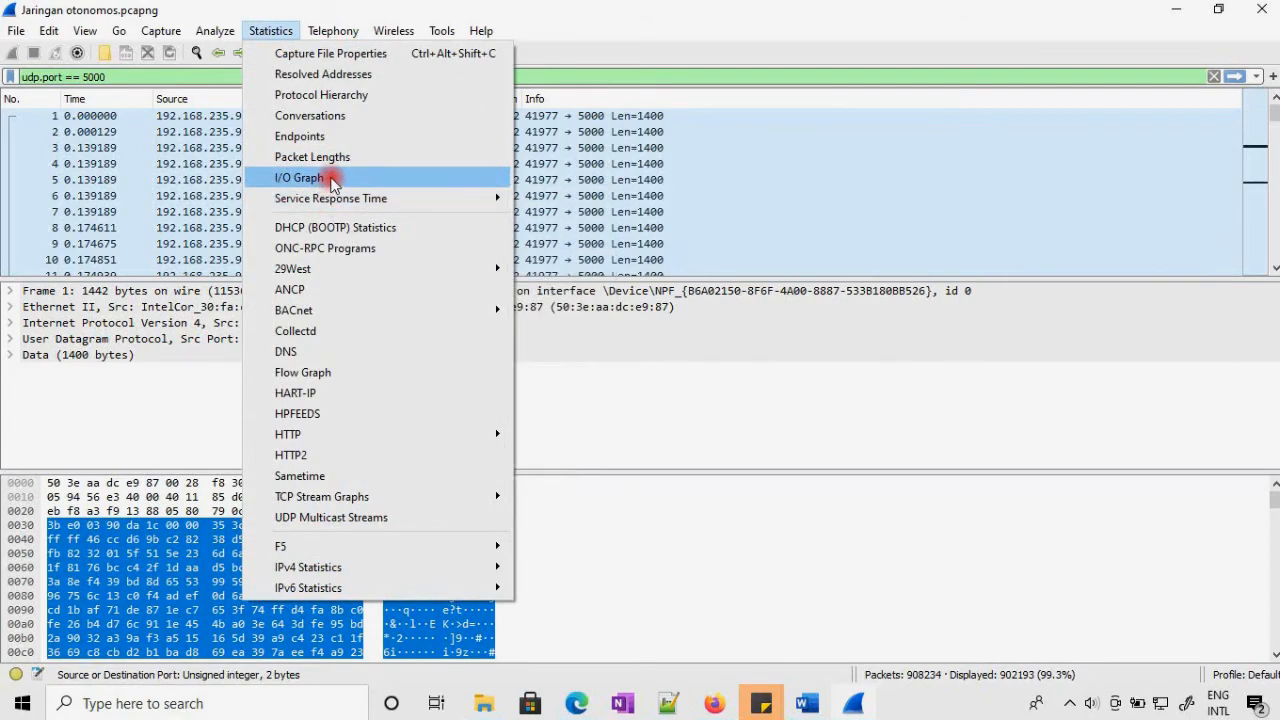
left_click(338, 176)
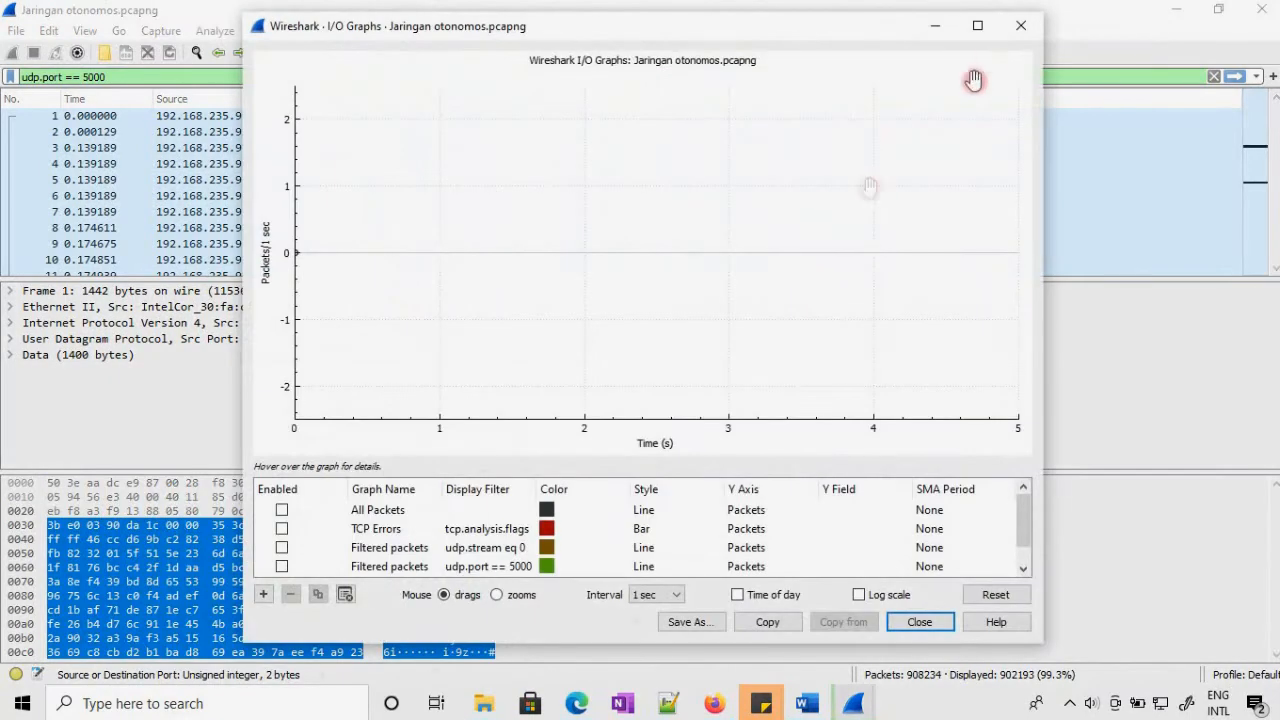
left_click(980, 28)
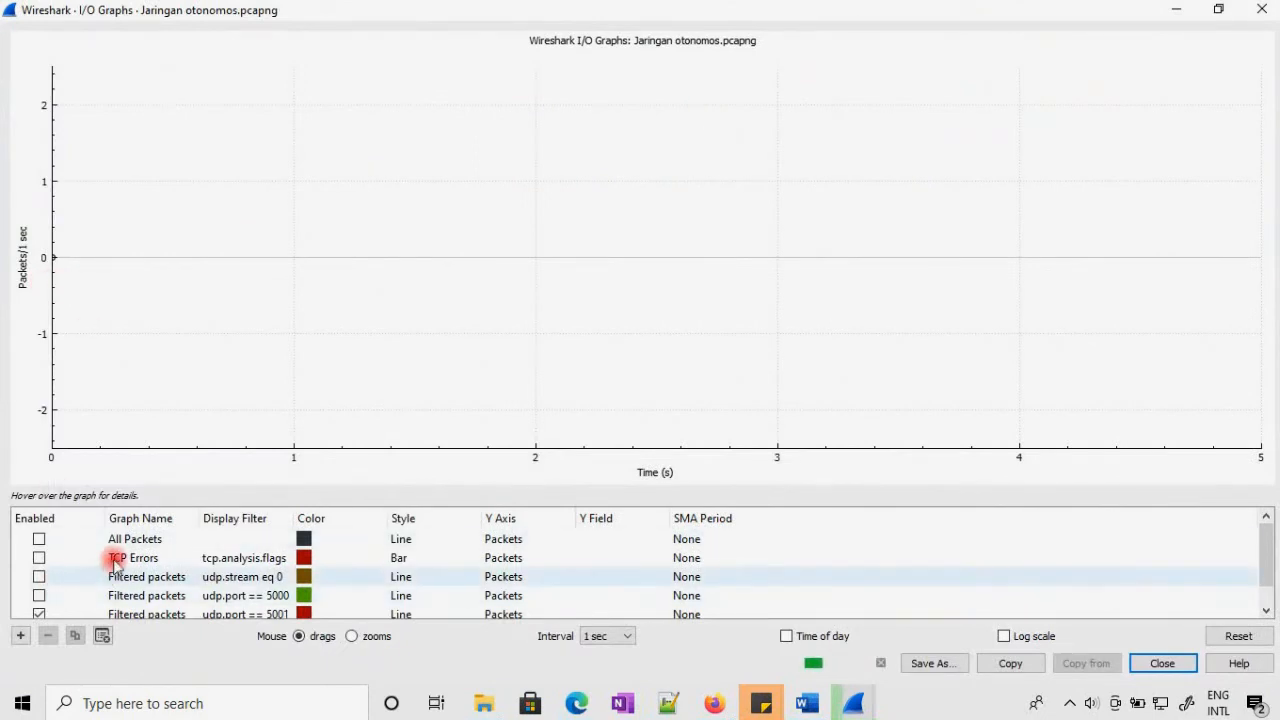
scroll(114, 560, "down", 1)
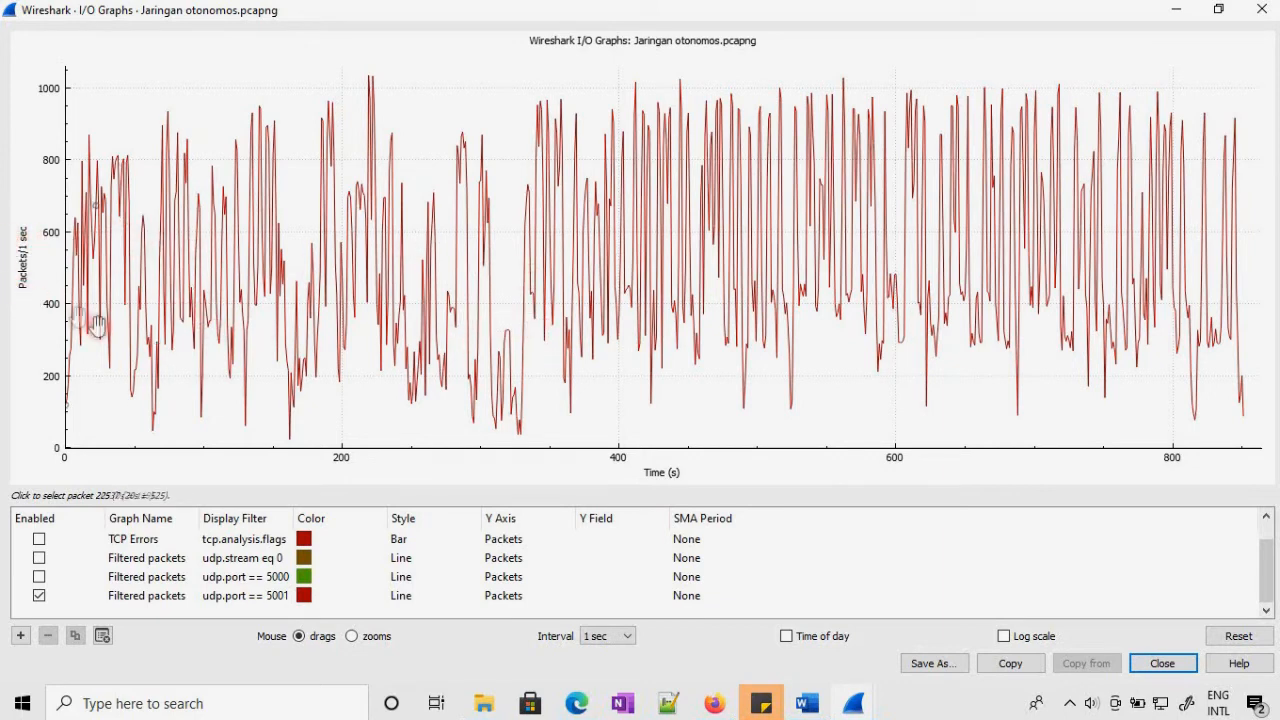
left_click(48, 272)
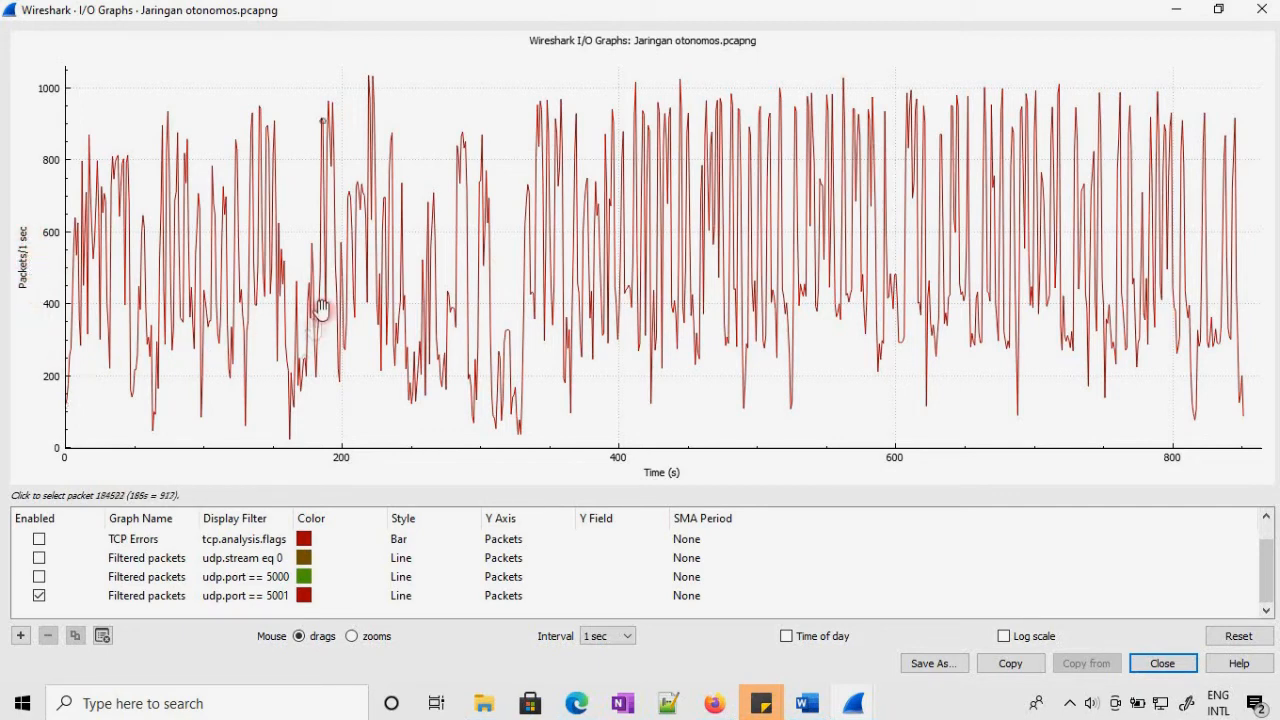
Hide the udp.port == 5001 graph, plot udp.port == 5000 on its own, and overlay port 5001 on it.
left_click(39, 596)
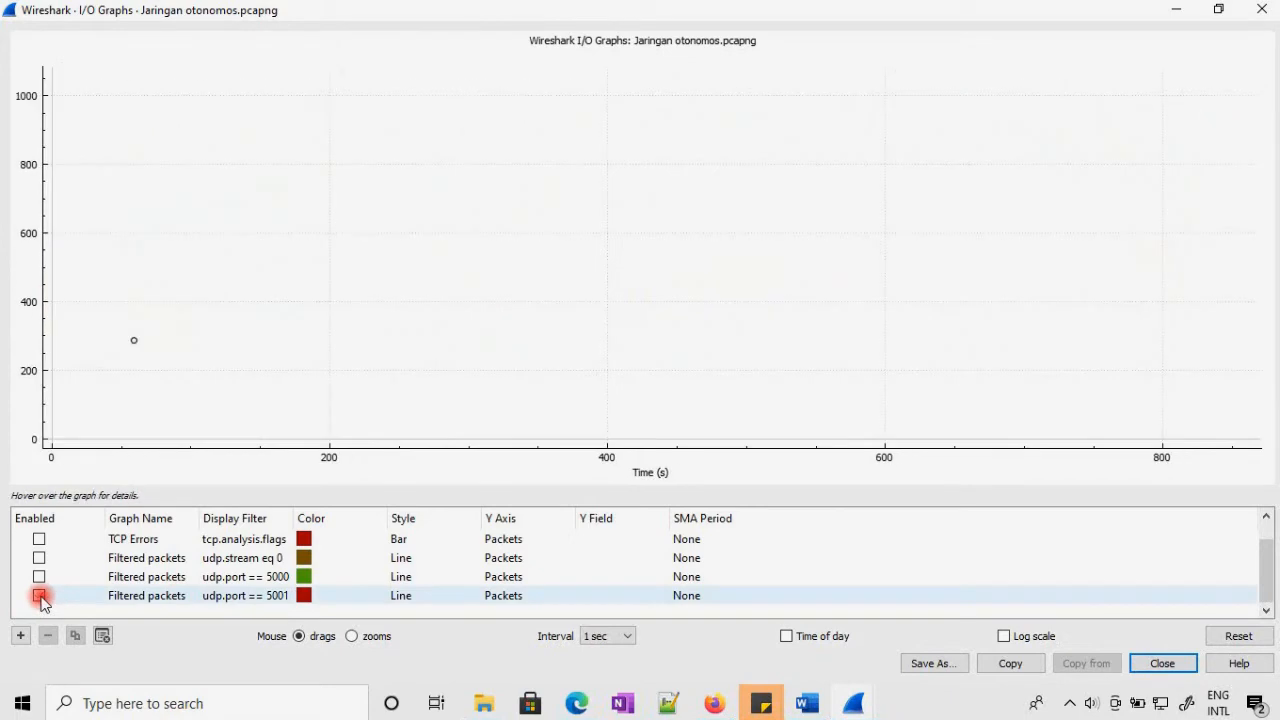
left_click(39, 578)
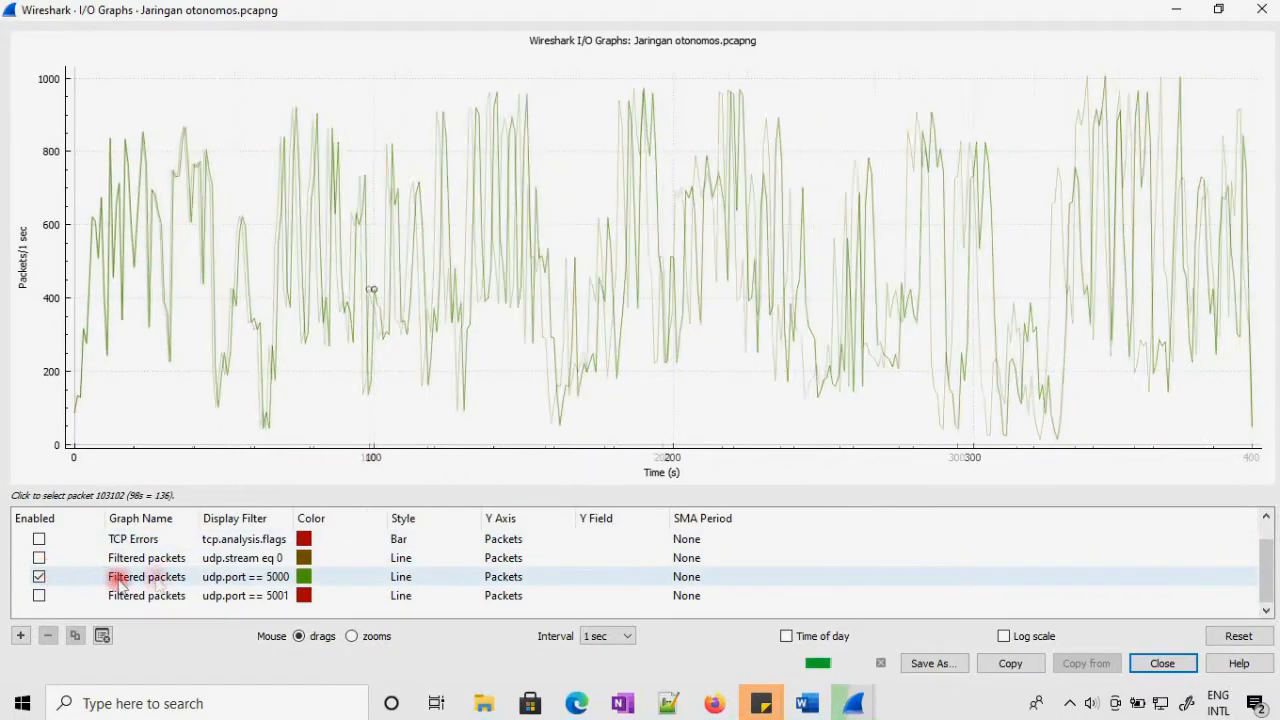
left_click(39, 596)
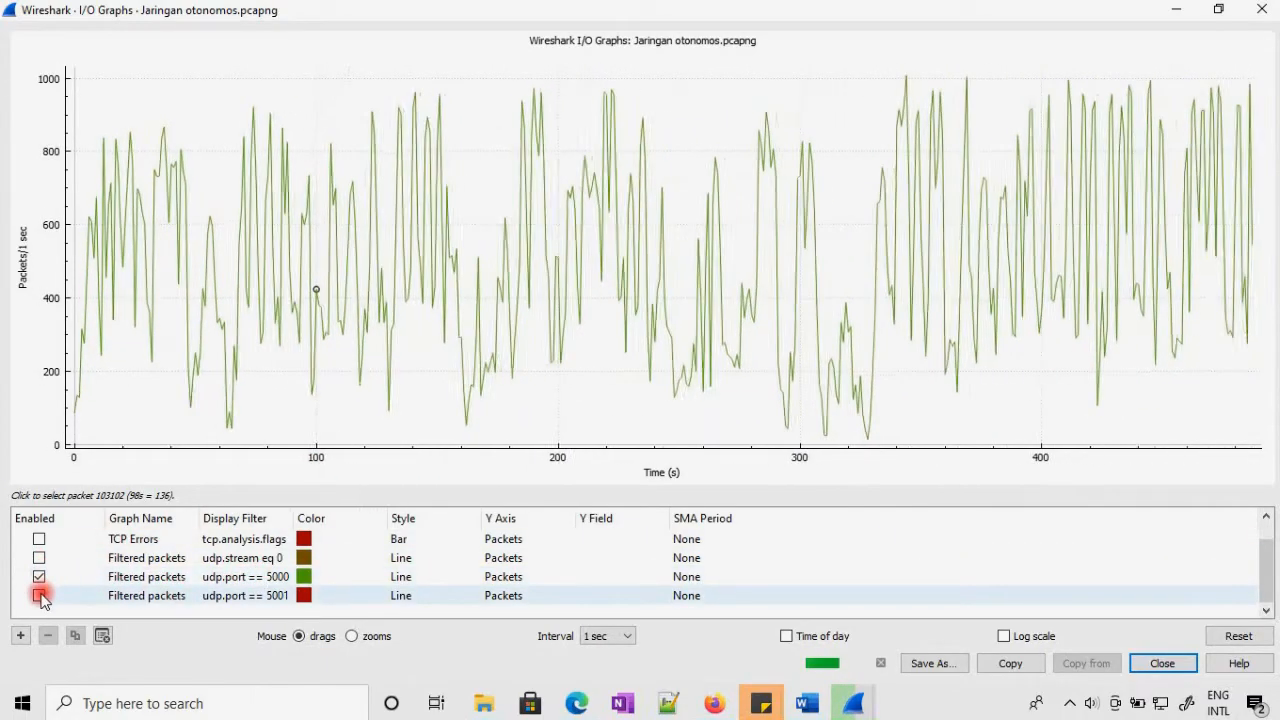
left_click(39, 596)
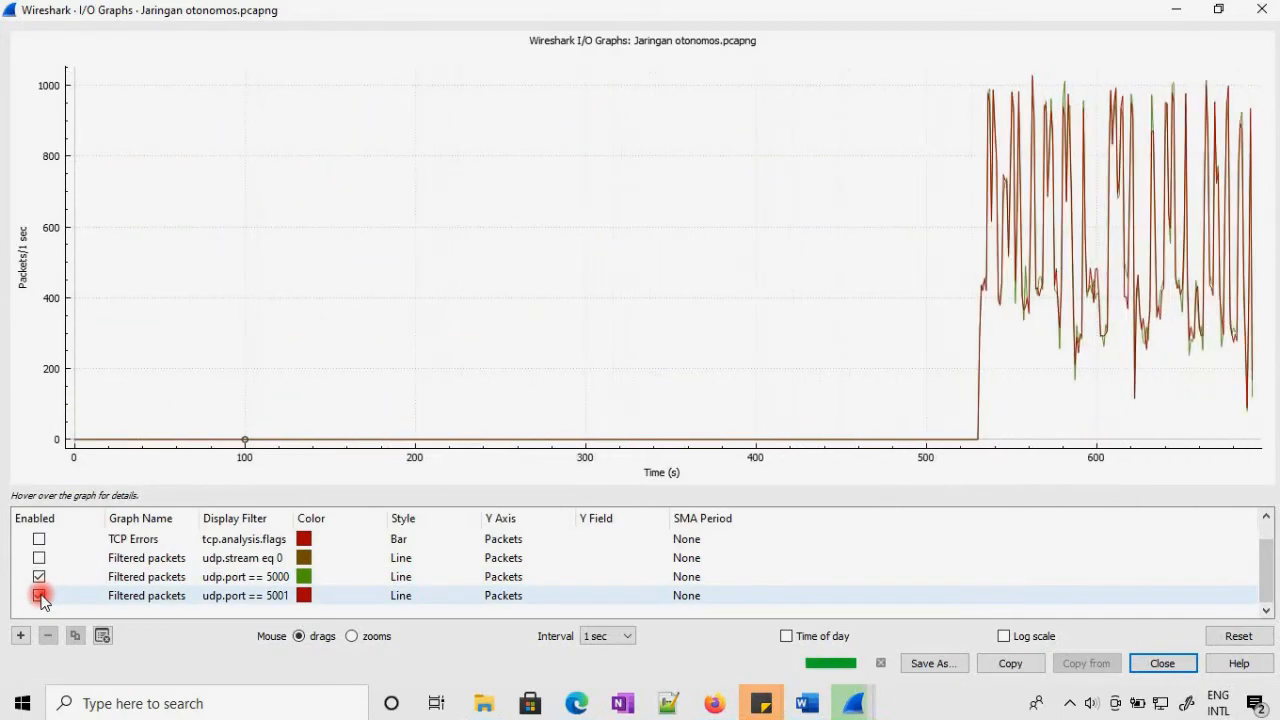
Turn off the port 5000 and 5001 graphs, plot udp.port == 5001 again, and add udp.port == 5000.
left_click(39, 577)
left_click(39, 577)
left_click(40, 595)
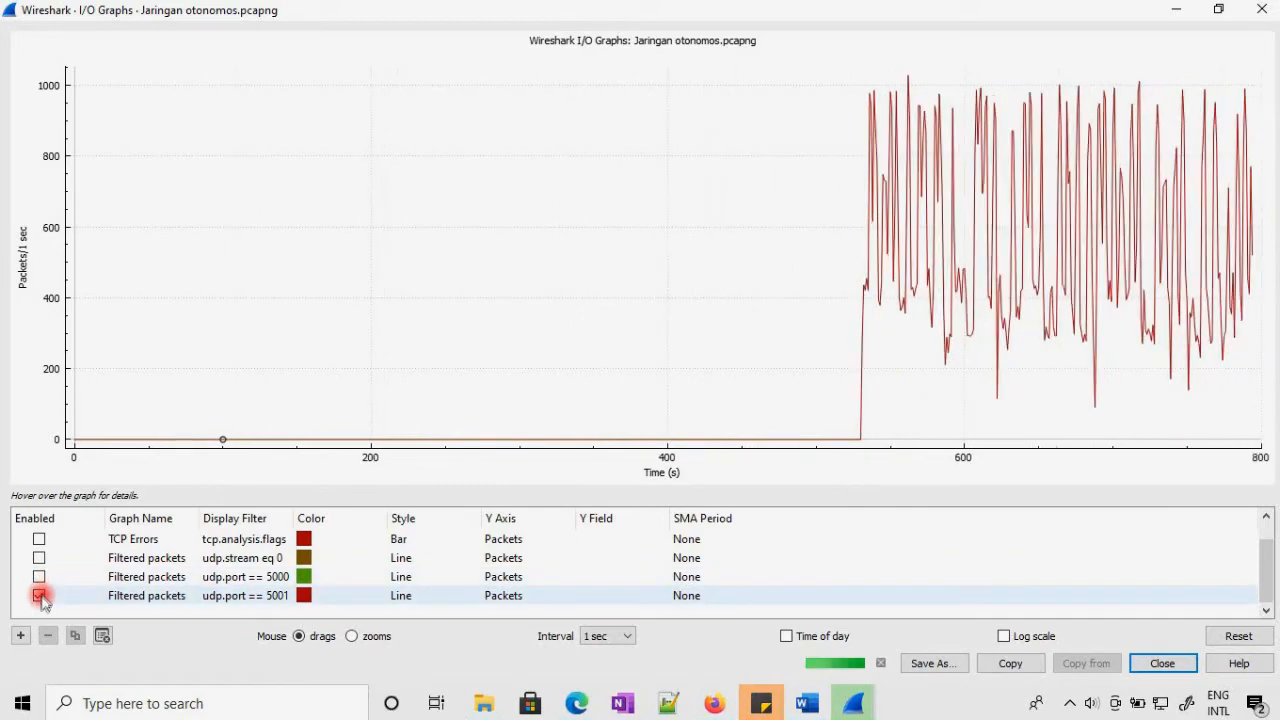
left_click(39, 595)
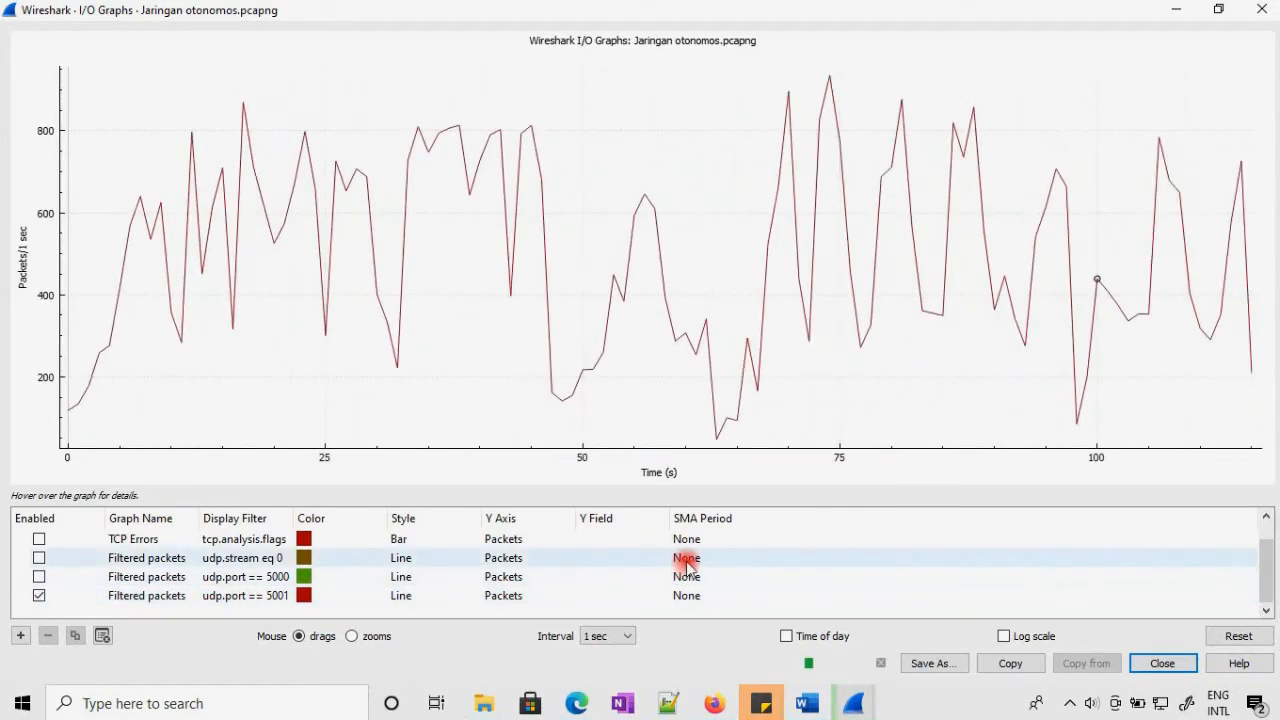
left_click(39, 577)
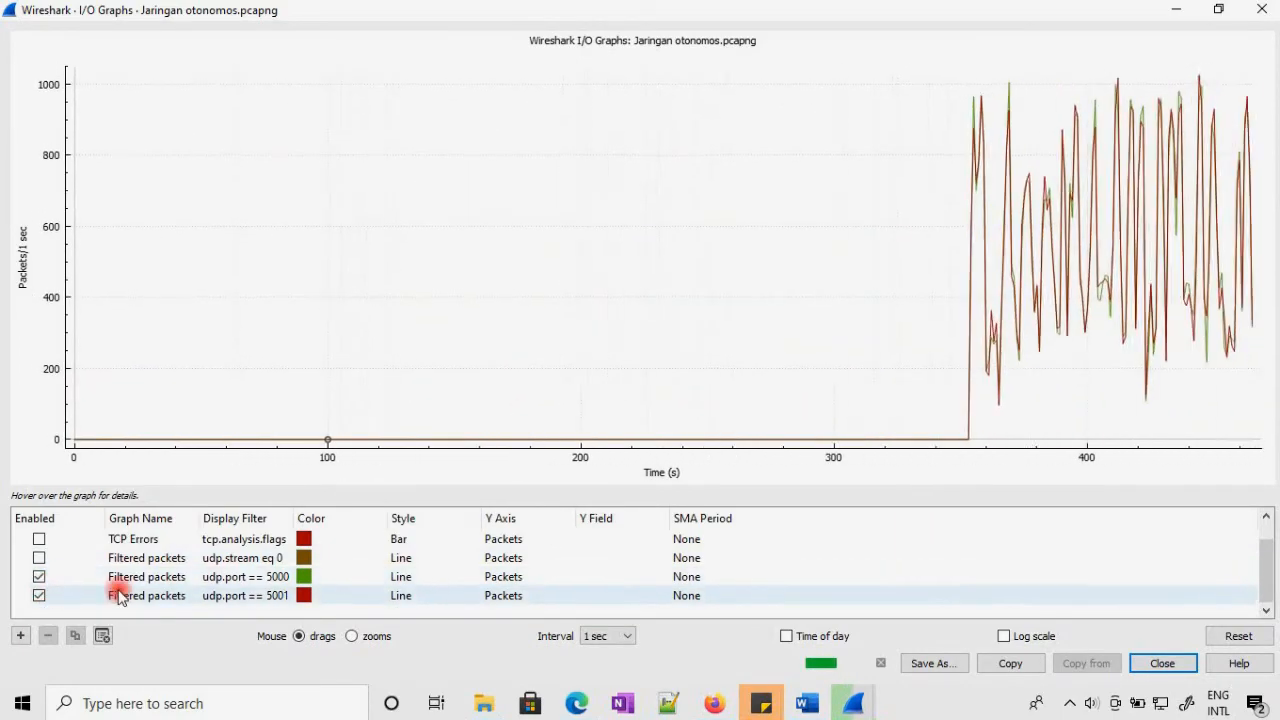
Overlay the All Packets graph to compare it with the two UDP port graphs, and hide it again.
scroll(87, 553, "up", 1)
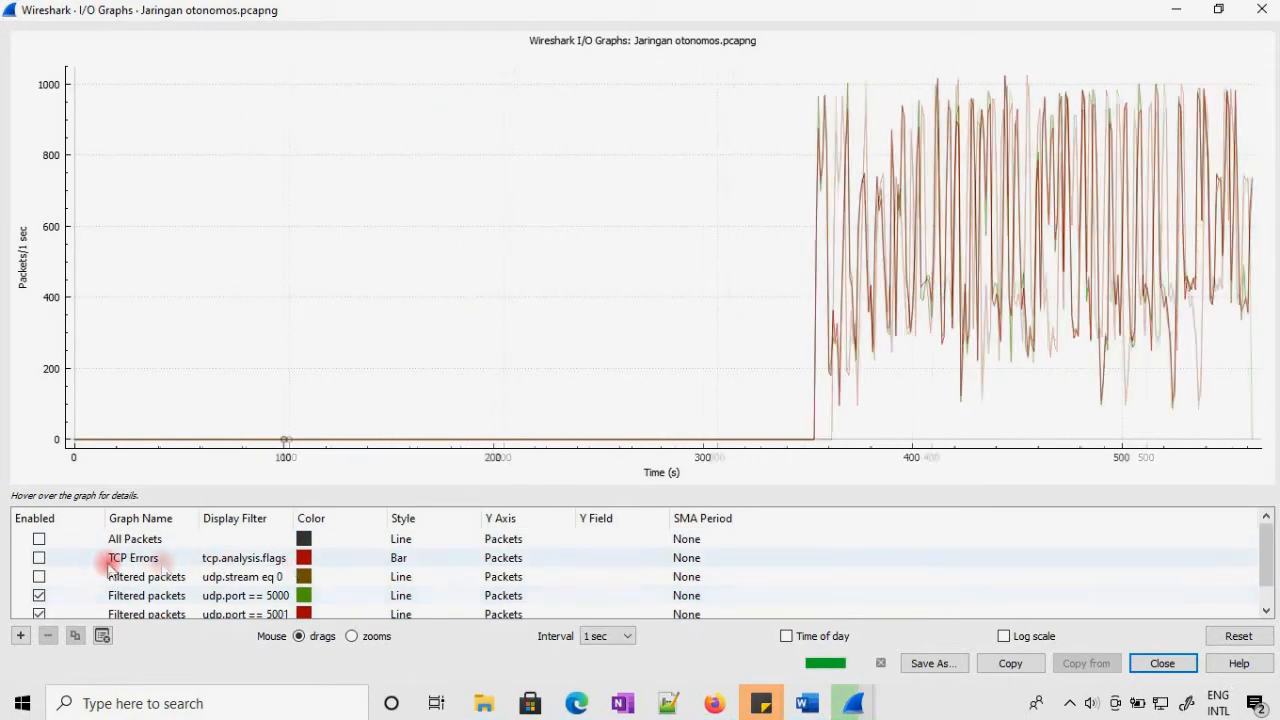
left_click(38, 541)
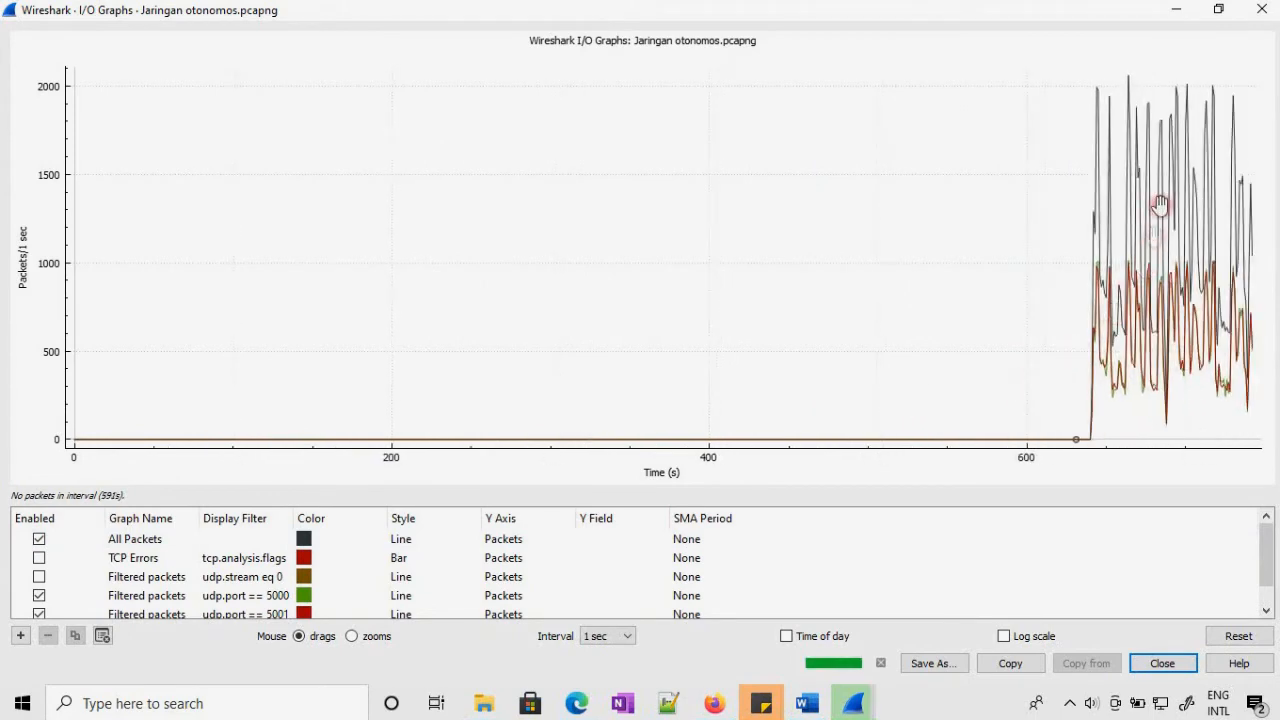
left_click(38, 539)
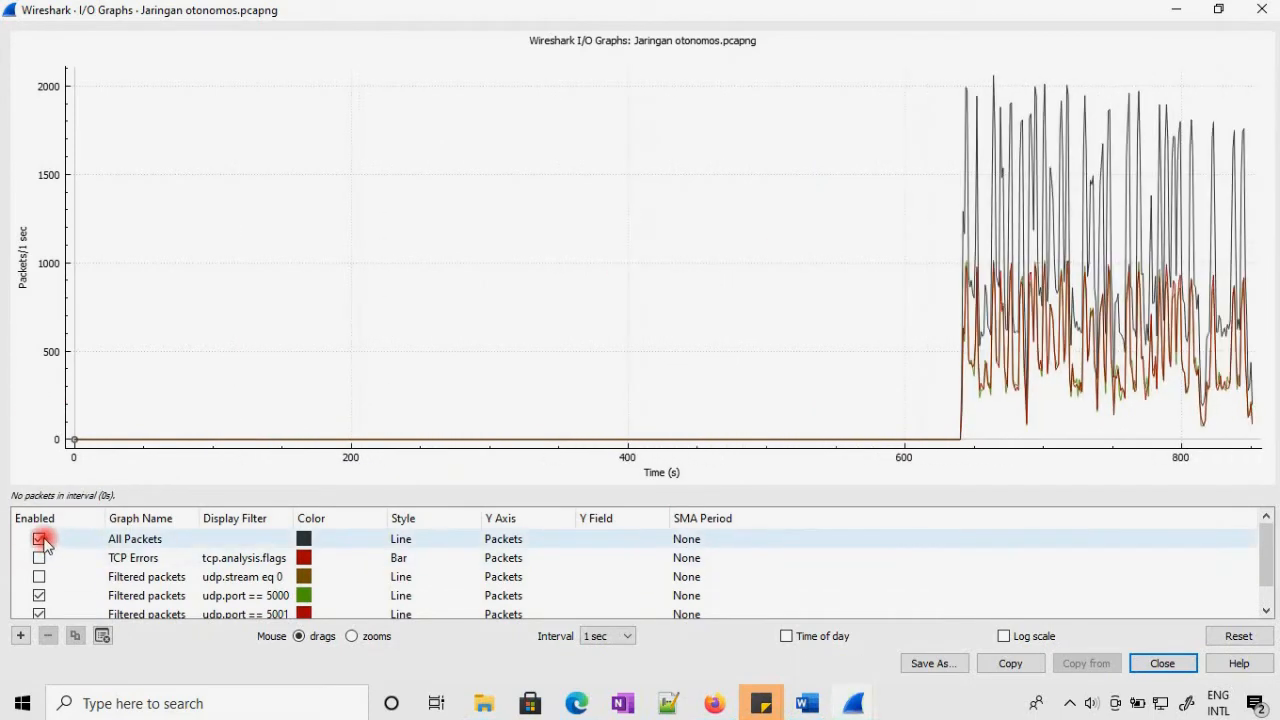
Redraw the udp.port == 5000 and udp.port == 5001 graphs together by disabling and re-enabling both.
scroll(124, 530, "down", 1)
left_click(40, 577)
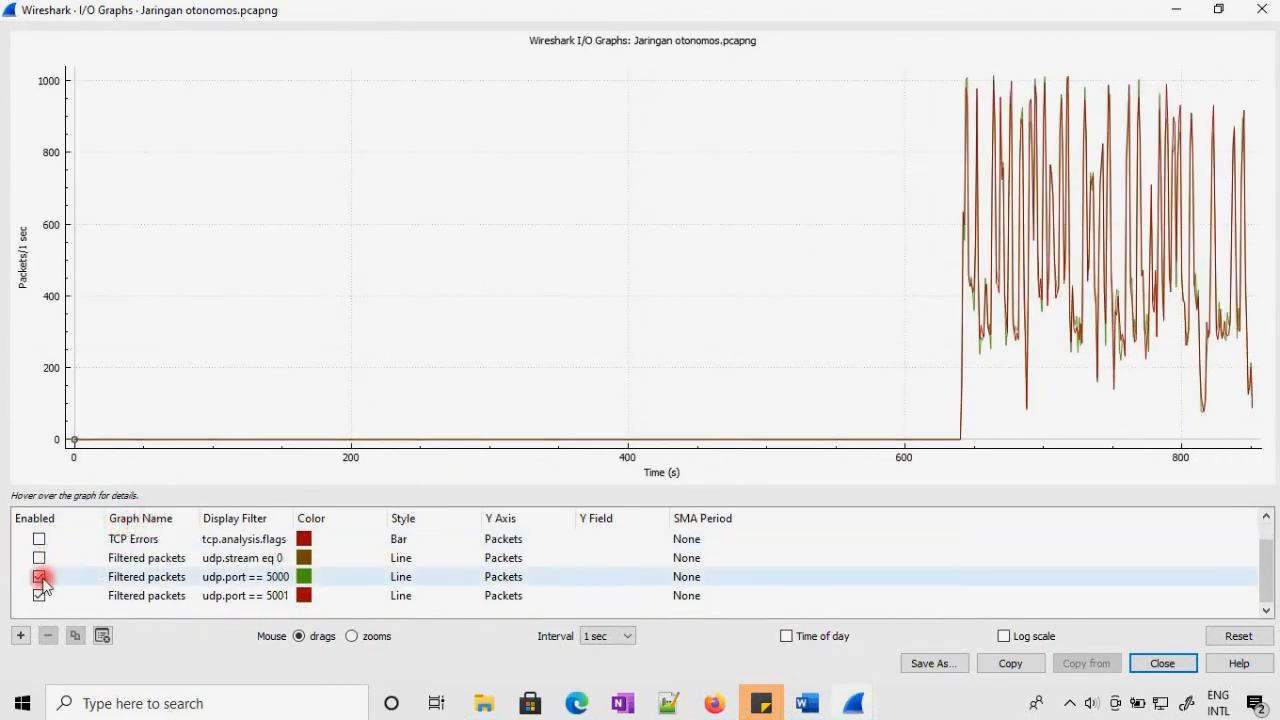
left_click(40, 577)
left_click(40, 595)
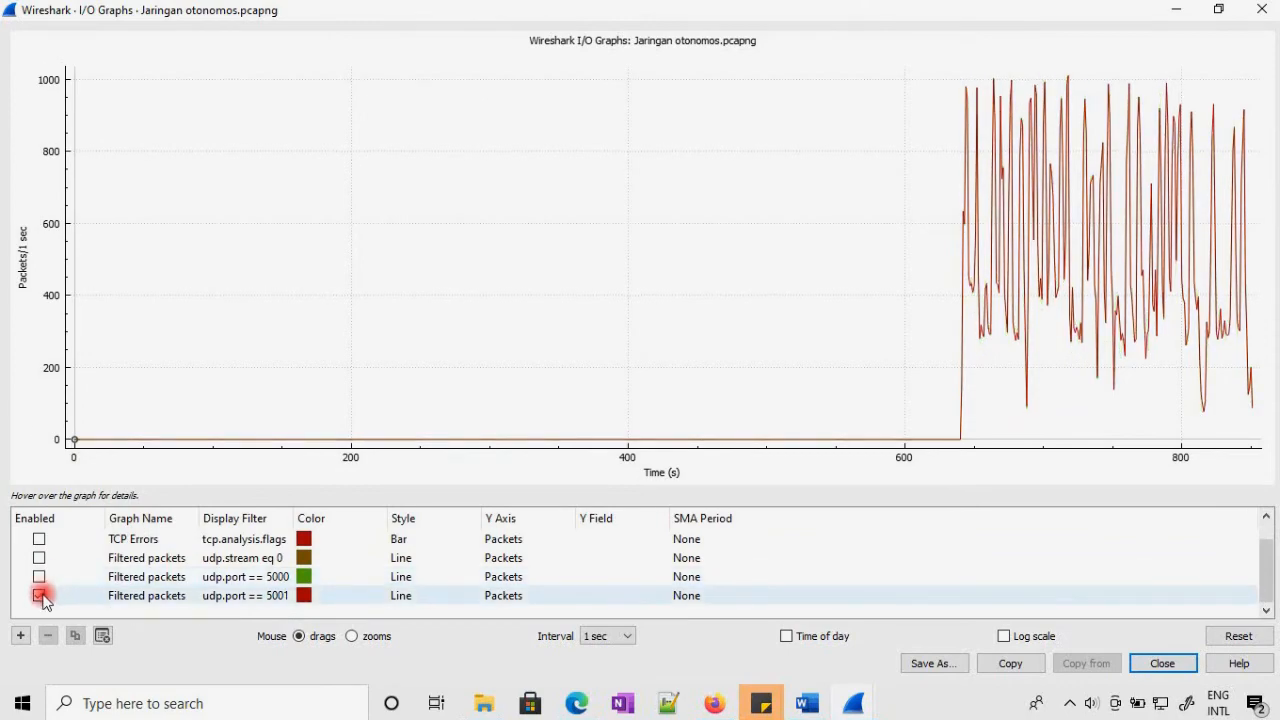
left_click(40, 577)
left_click(40, 595)
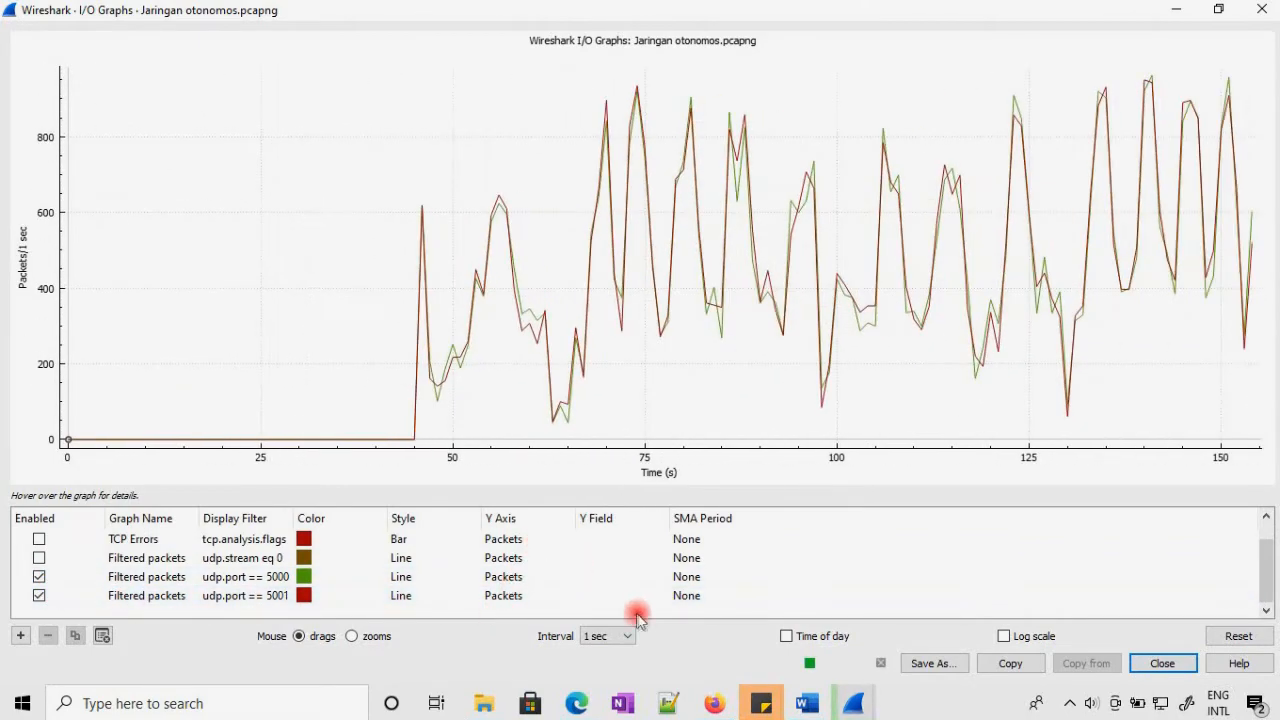
Compare the two port graphs at intervals of 1 ms, 100 ms and 1 min, and close the I/O Graphs window.
left_click(617, 637)
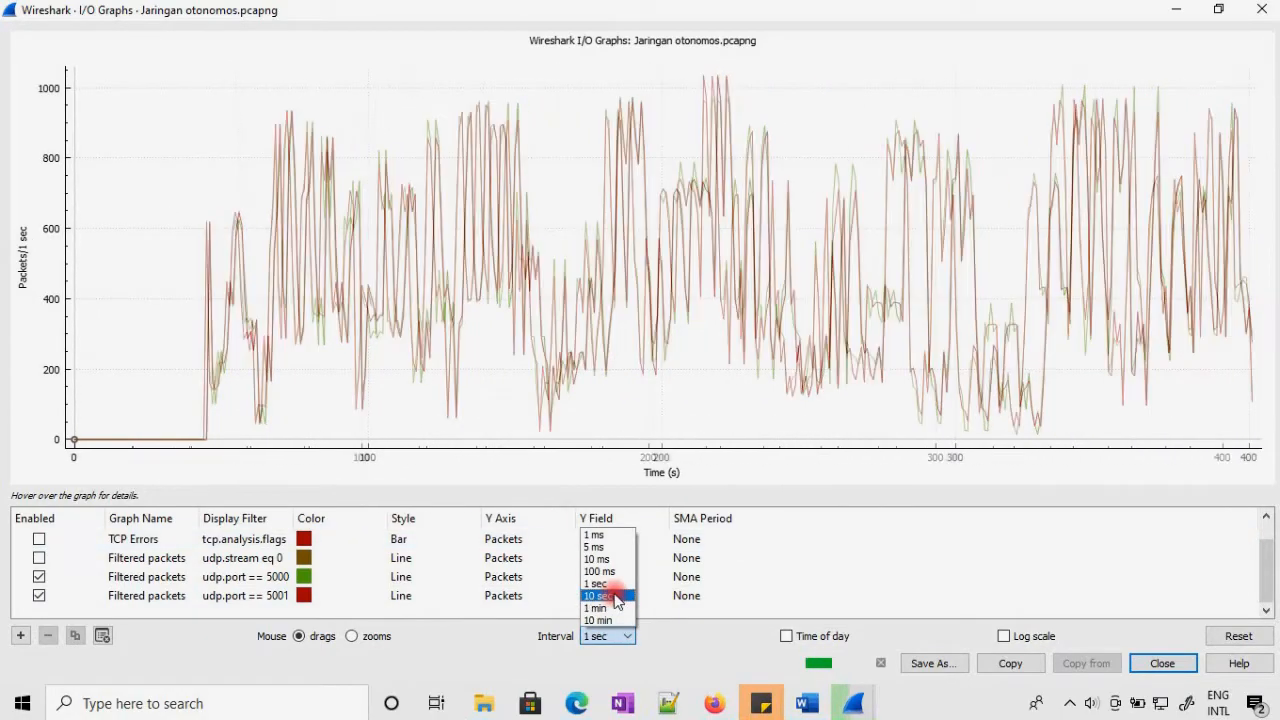
left_click(612, 538)
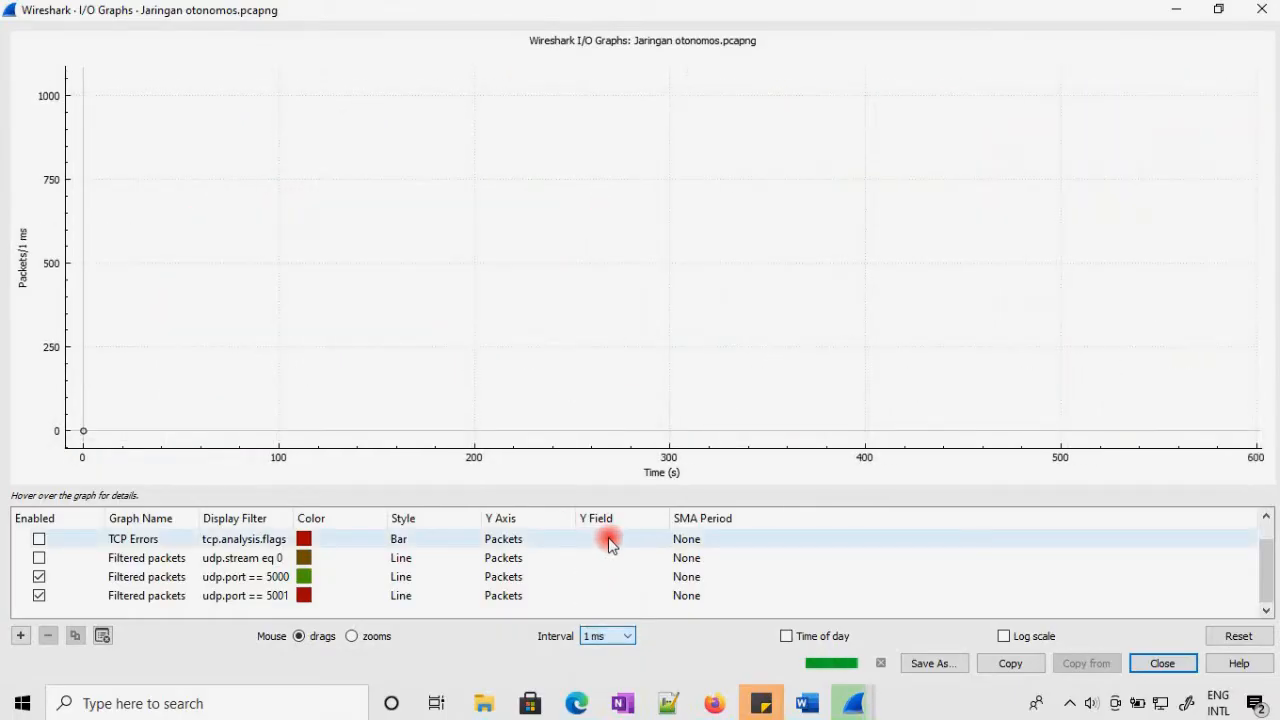
left_click(630, 637)
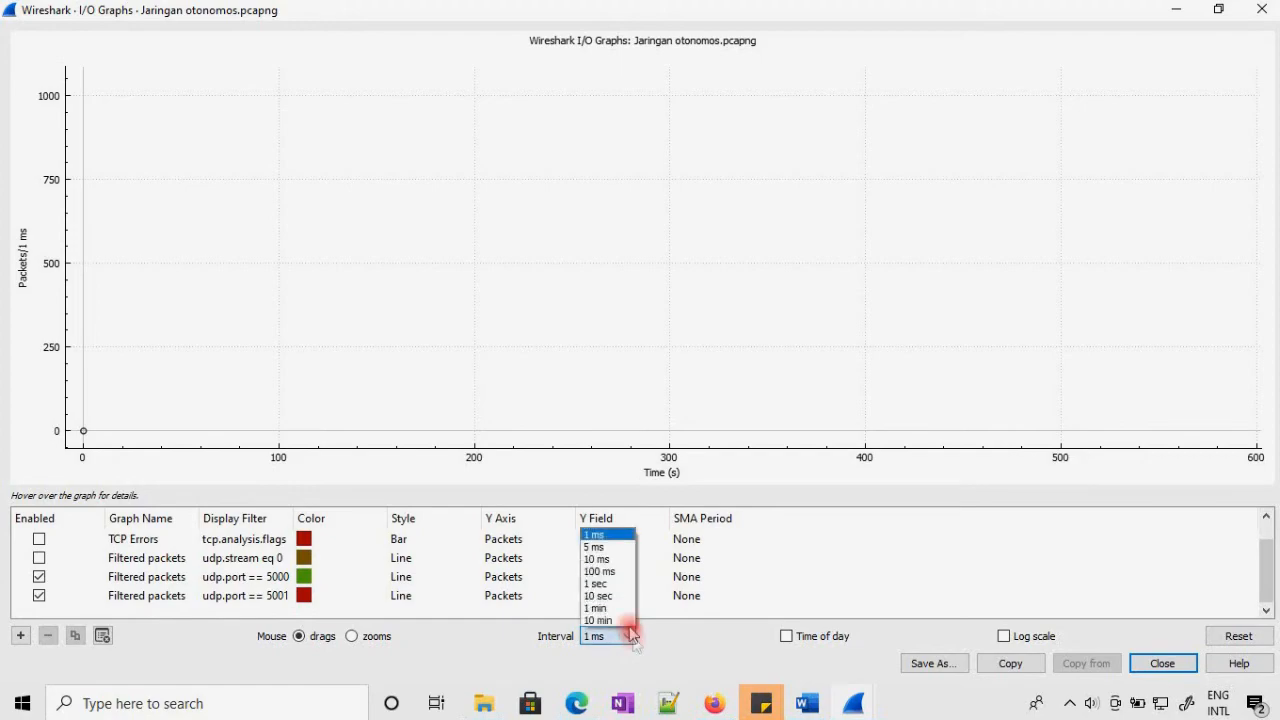
left_click(614, 571)
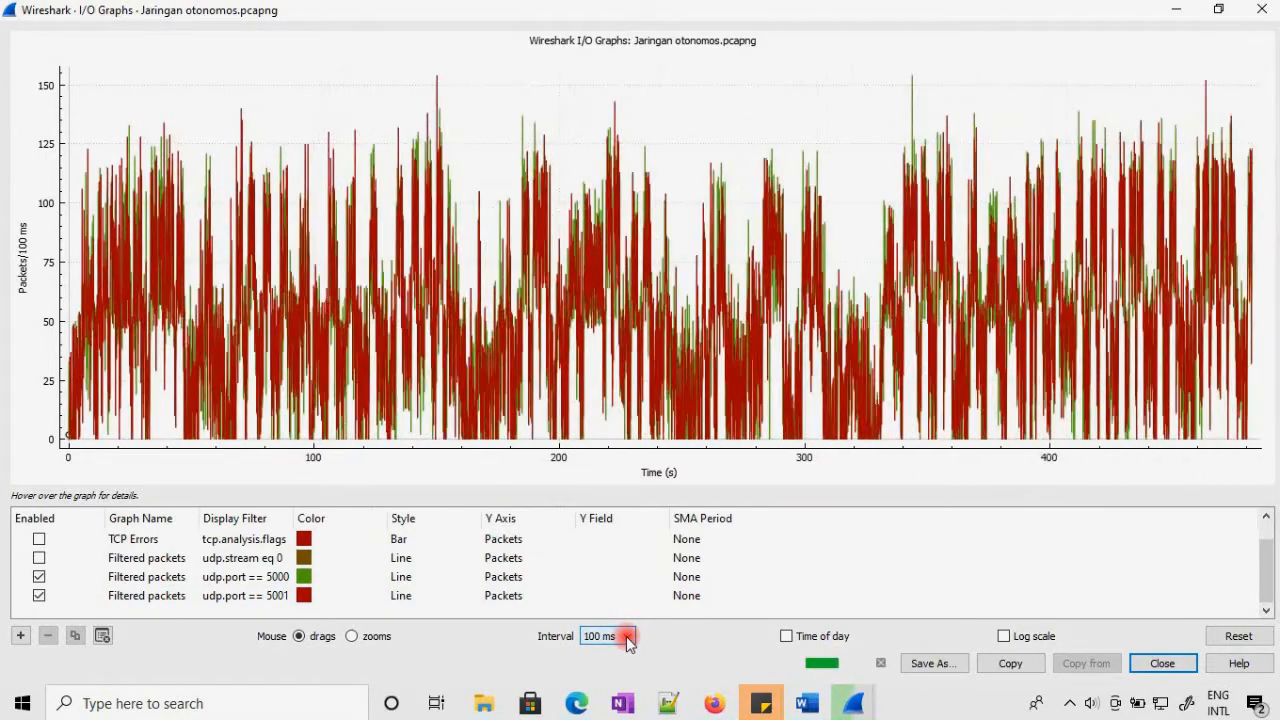
left_click(628, 643)
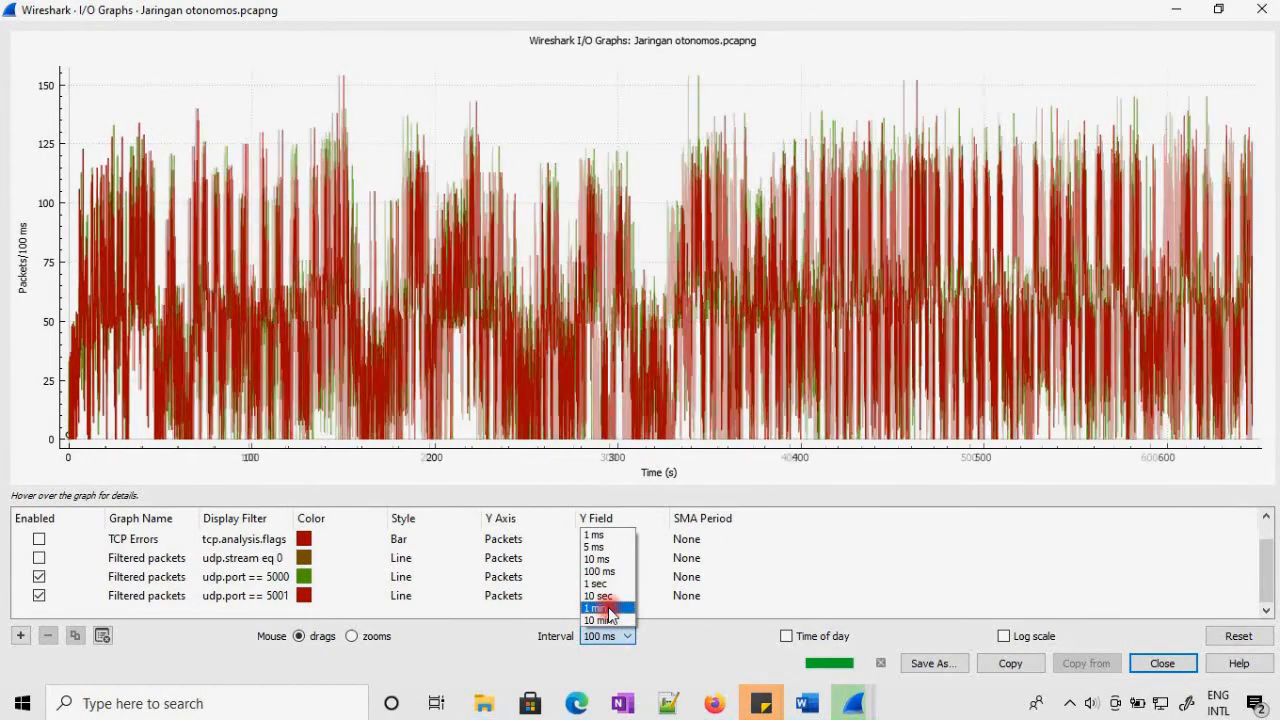
left_click(608, 610)
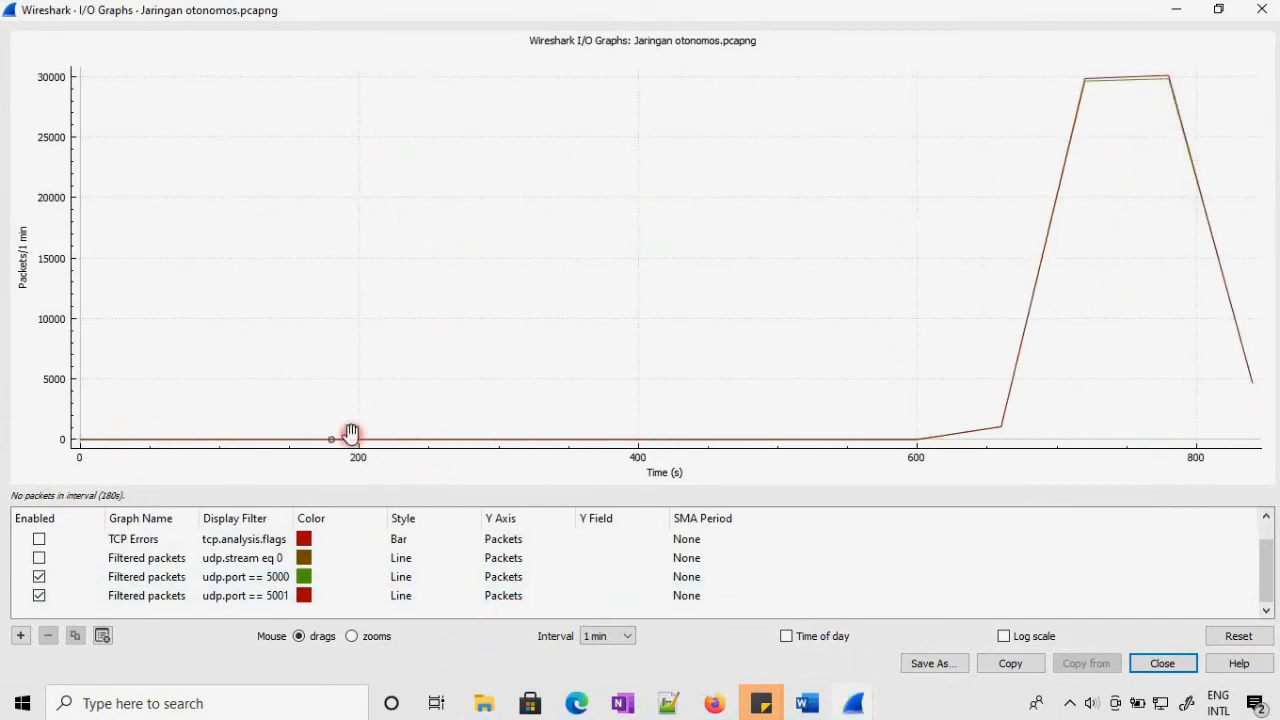
left_click(1262, 10)
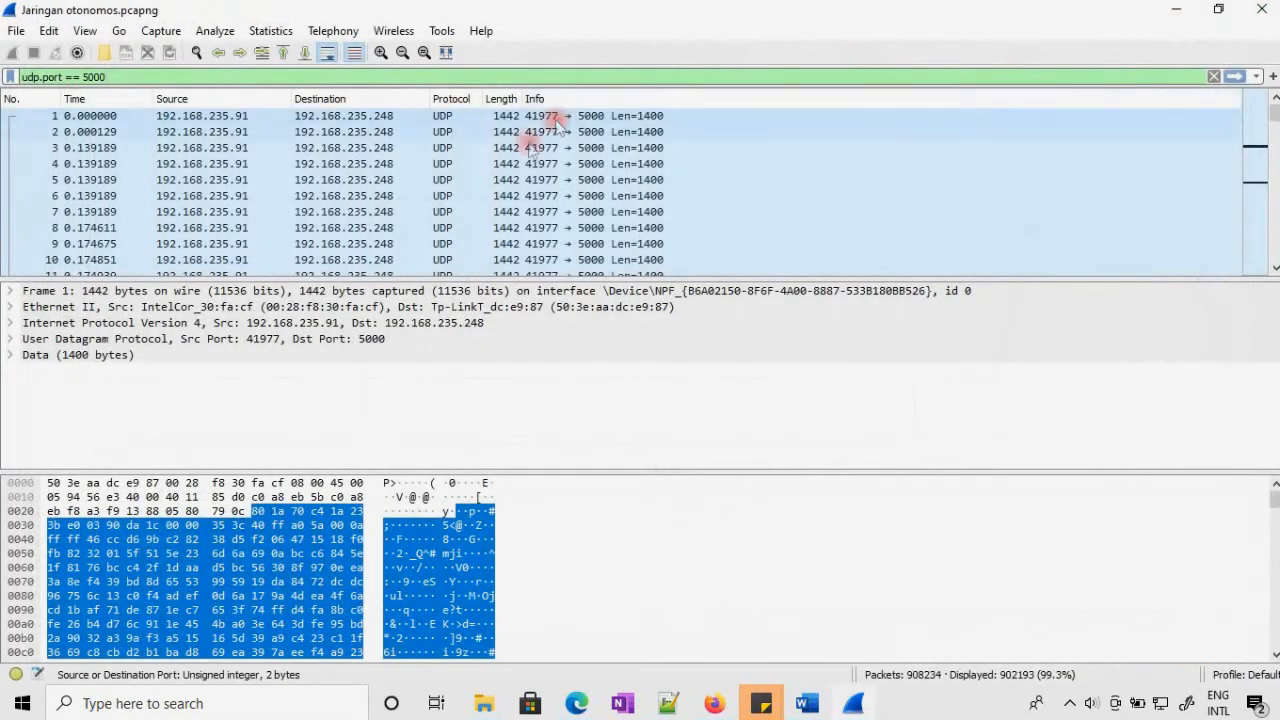
Look through the protocols available for Service Response Time statistics.
left_click(272, 31)
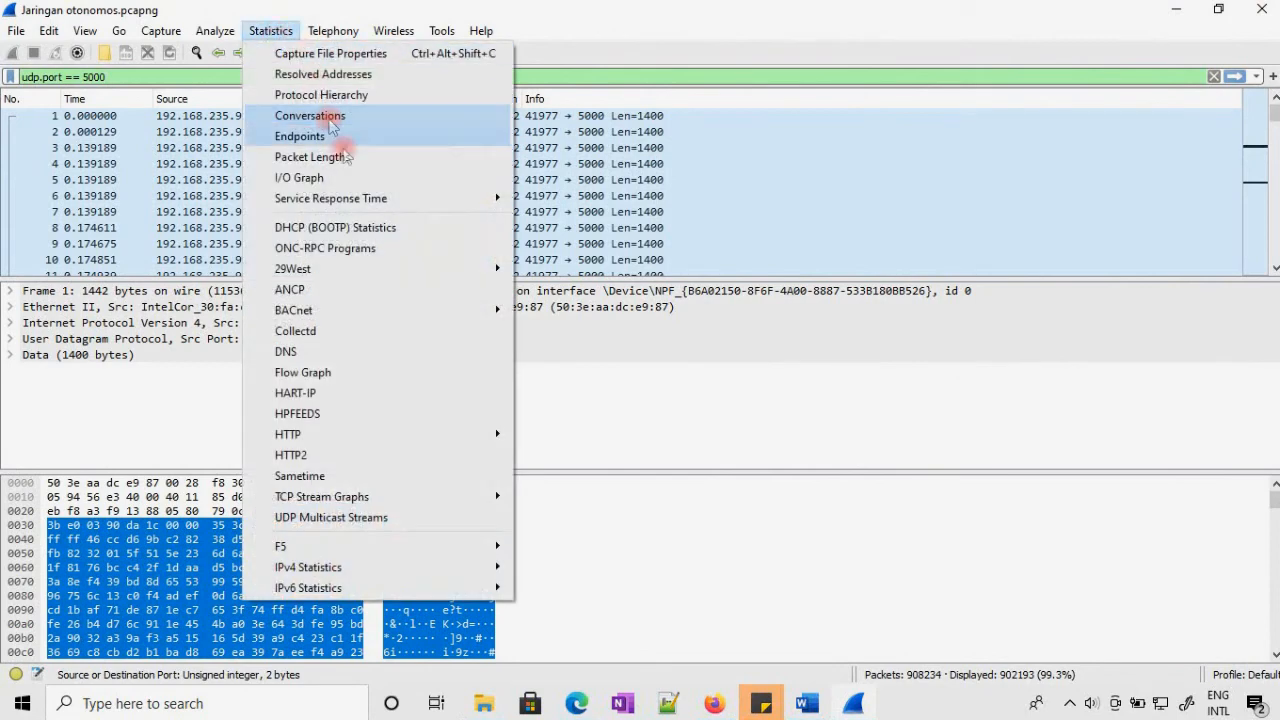
mouse_move(410, 203)
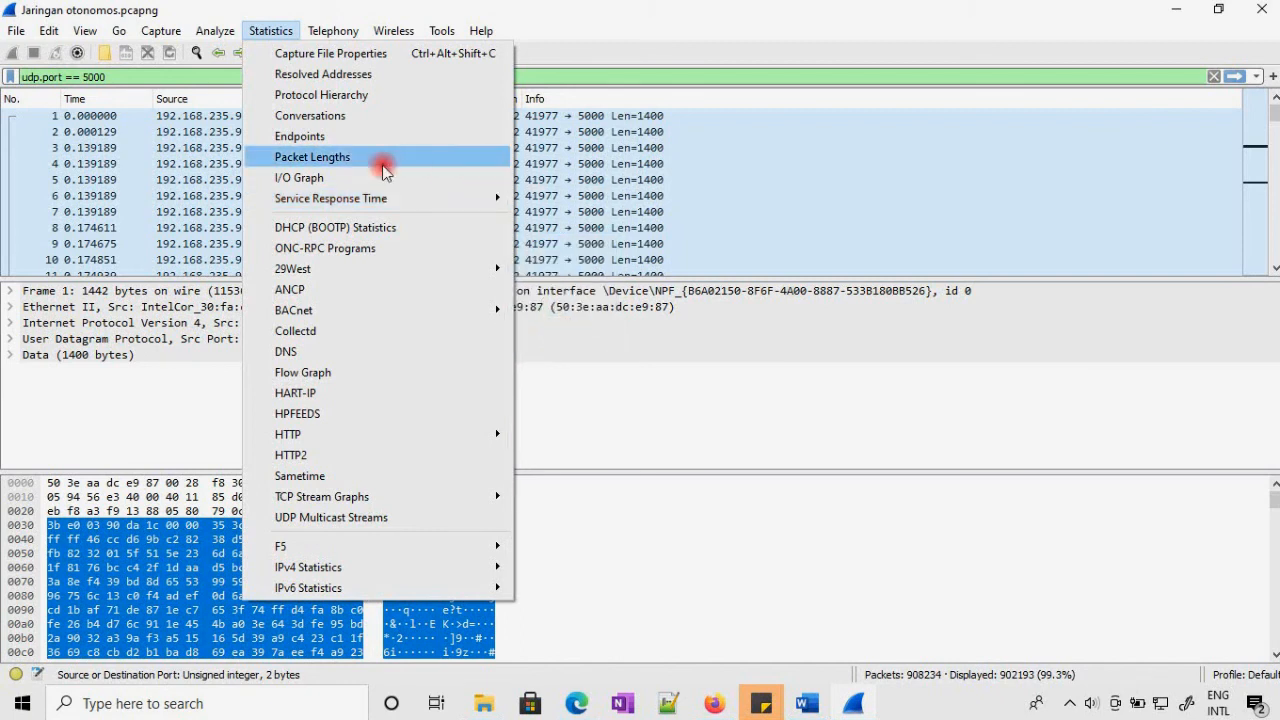
mouse_move(462, 210)
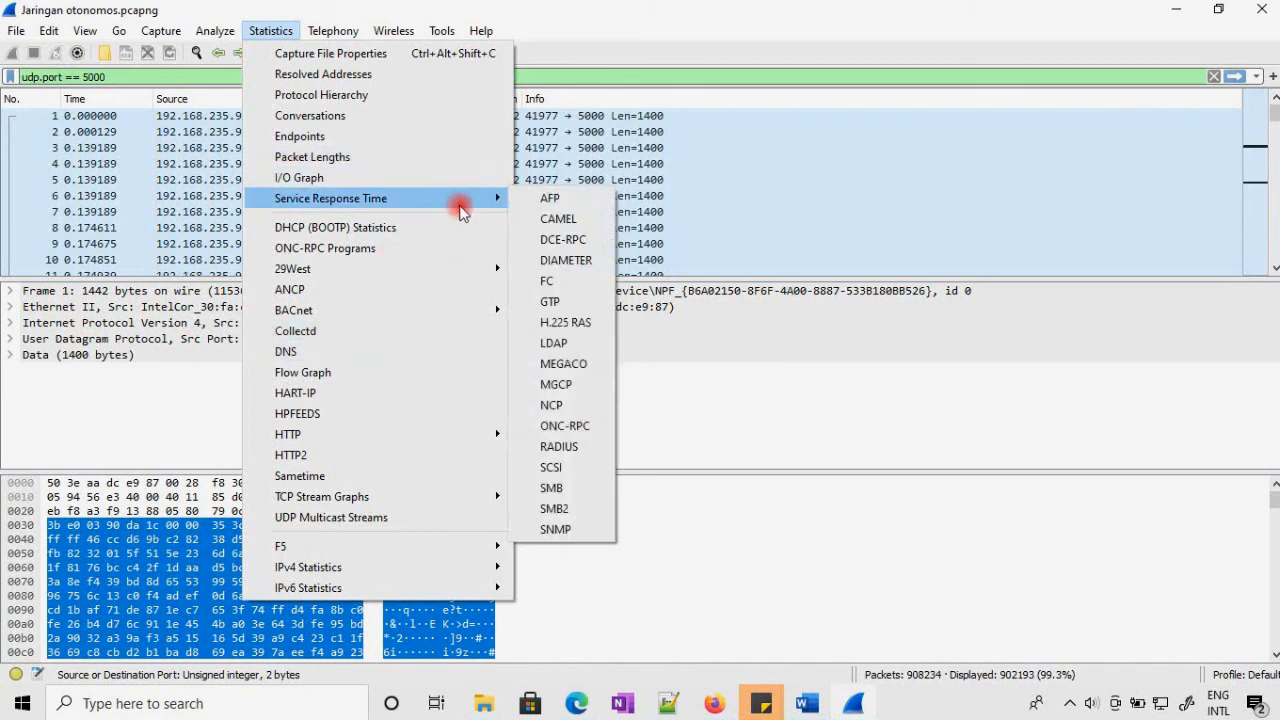